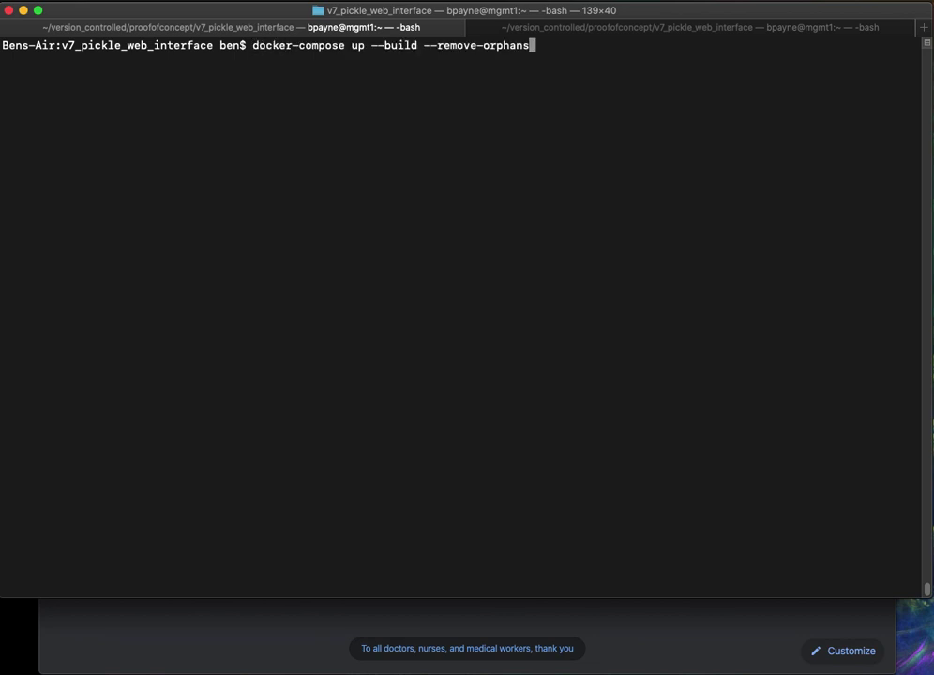
- Clear the pending command and print the terminal's current working directory with pwd
{"action": "key", "text": "Down"}
{"action": "key", "text": "BackSpace"}
{"action": "key", "text": "BackSpace"}
{"action": "key", "text": "BackSpace"}
{"action": "key", "text": "BackSpace"}
{"action": "key", "text": "BackSpace"}
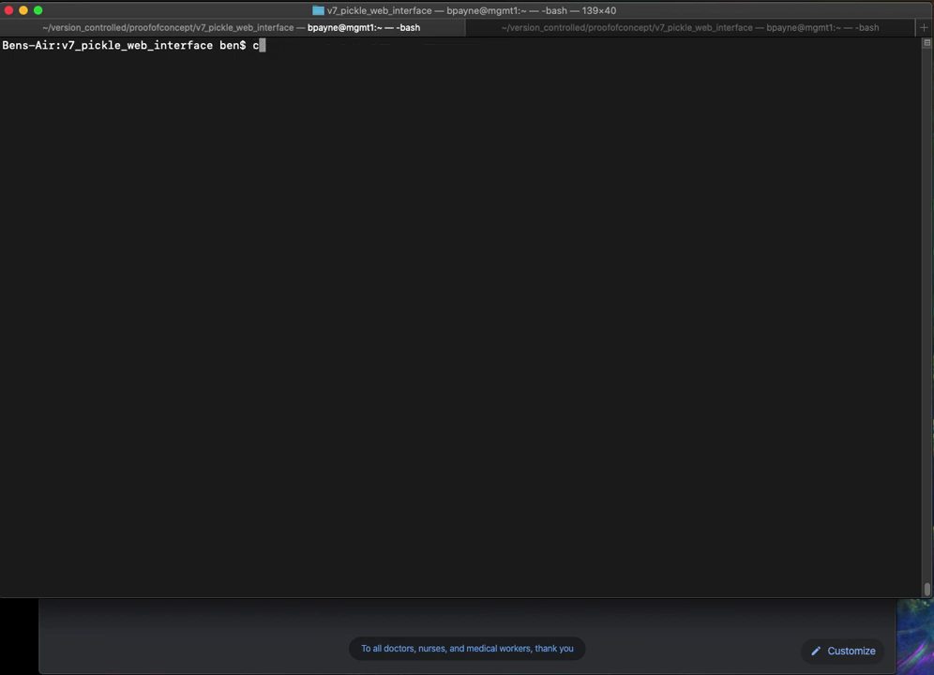
{"action": "type", "text": "pwd"}
{"action": "key", "text": "Return"}
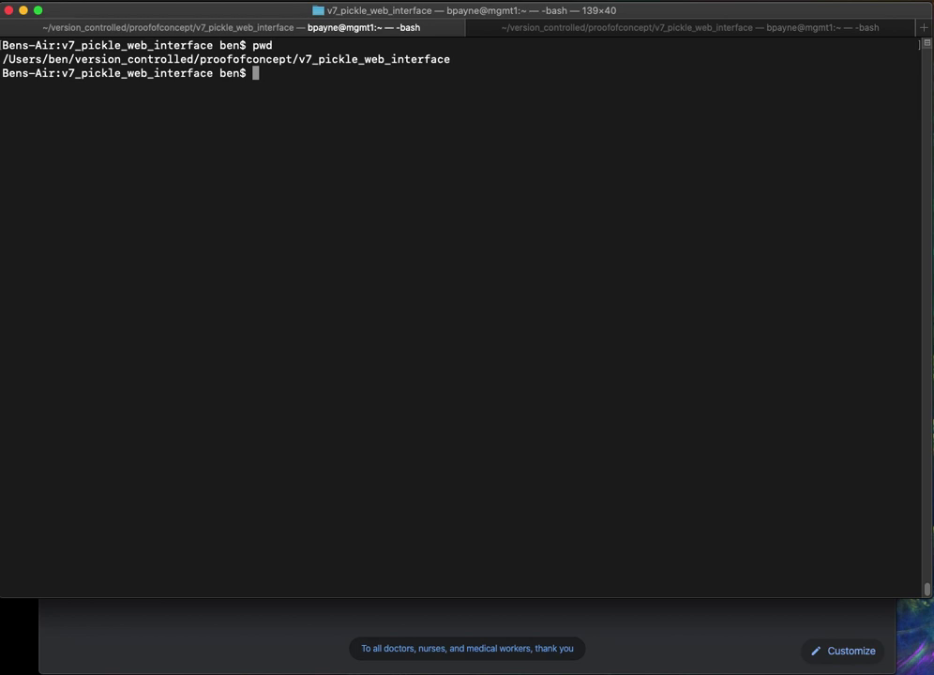
- Build and start the project's containers with docker-compose up --build --remove-orphans
{"action": "key", "text": "Up"}
{"action": "key", "text": "Up"}
{"action": "key", "text": "Up"}
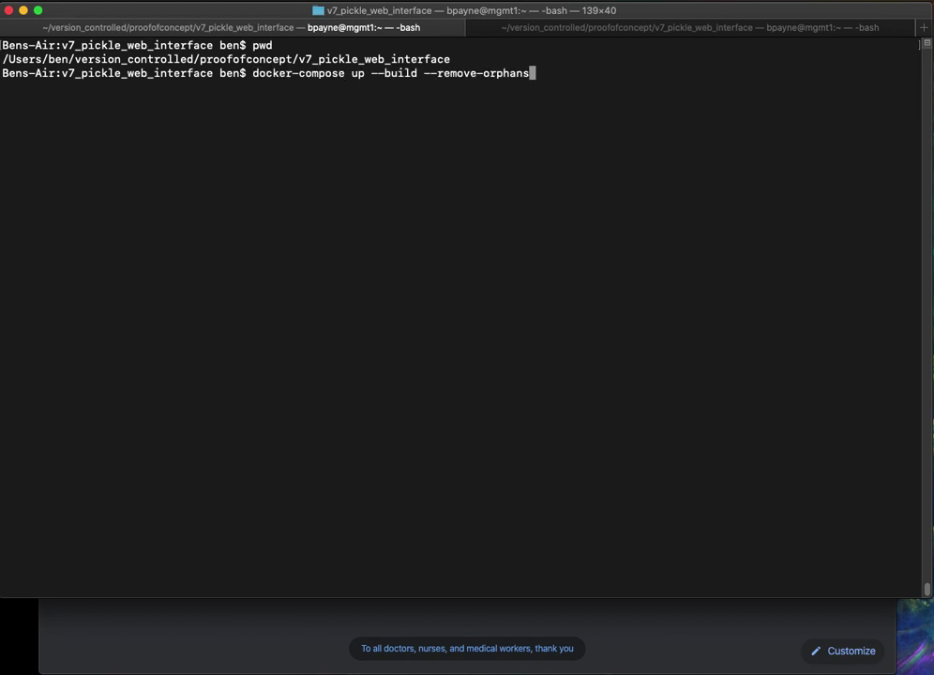
{"action": "key", "text": "Return"}
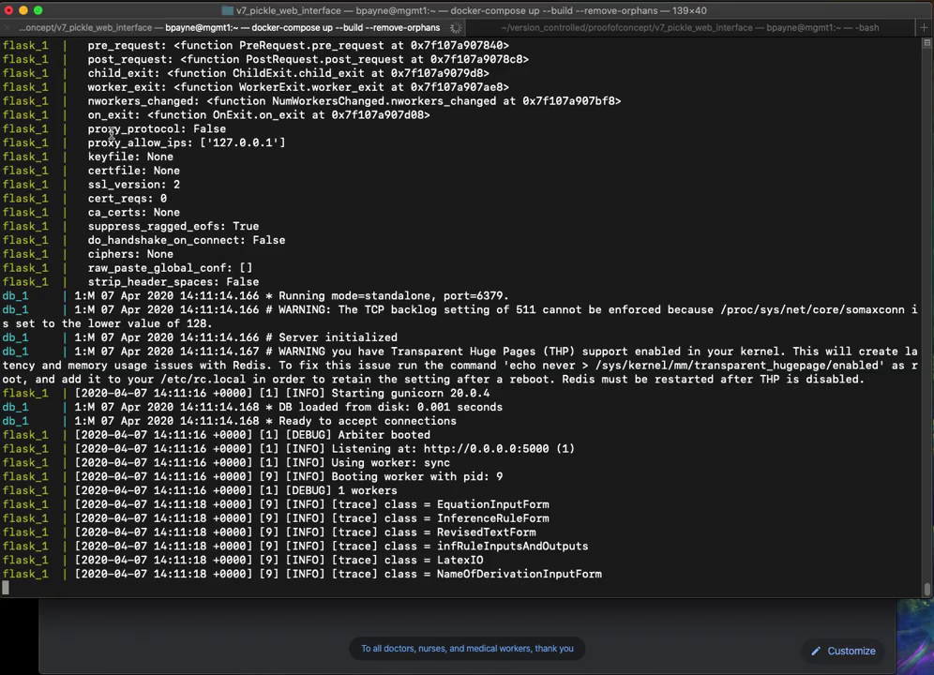
- Examine the build and startup log output for the db, flask and nginx containers
{"action": "scroll", "coordinate": [247, 323], "scroll_direction": "up", "scroll_amount": 20}
{"action": "scroll", "coordinate": [247, 322], "scroll_direction": "up", "scroll_amount": 15}
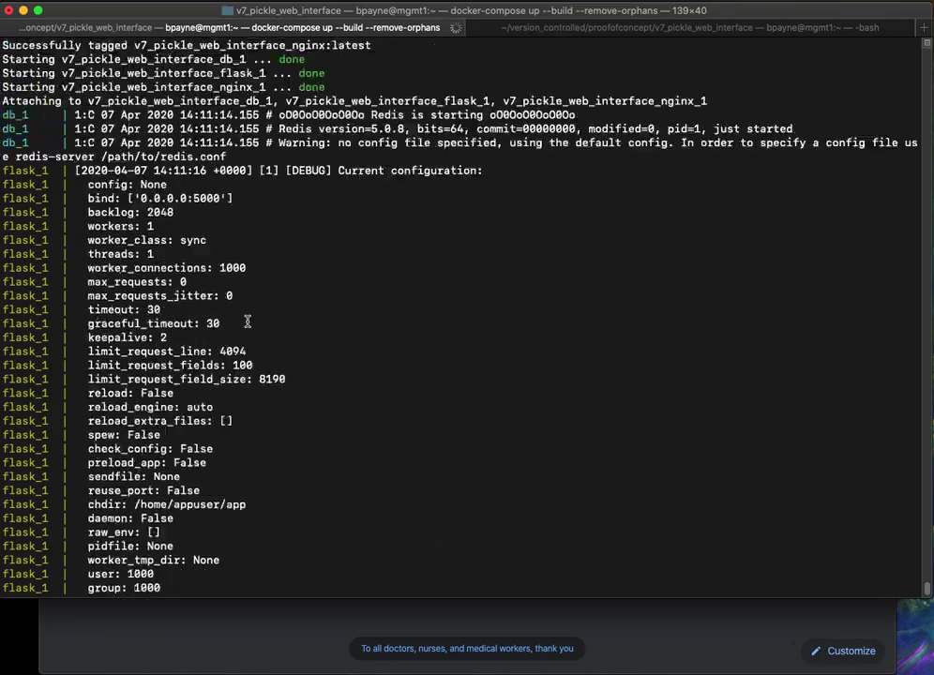
{"action": "triple_click", "coordinate": [338, 312]}
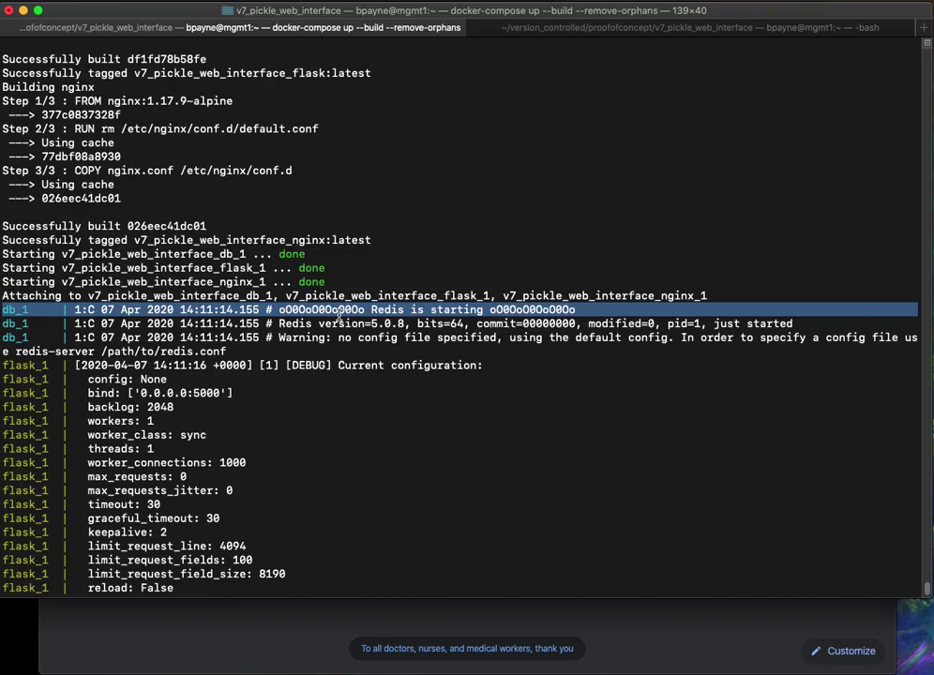
{"action": "scroll", "coordinate": [340, 316], "scroll_direction": "down", "scroll_amount": 3}
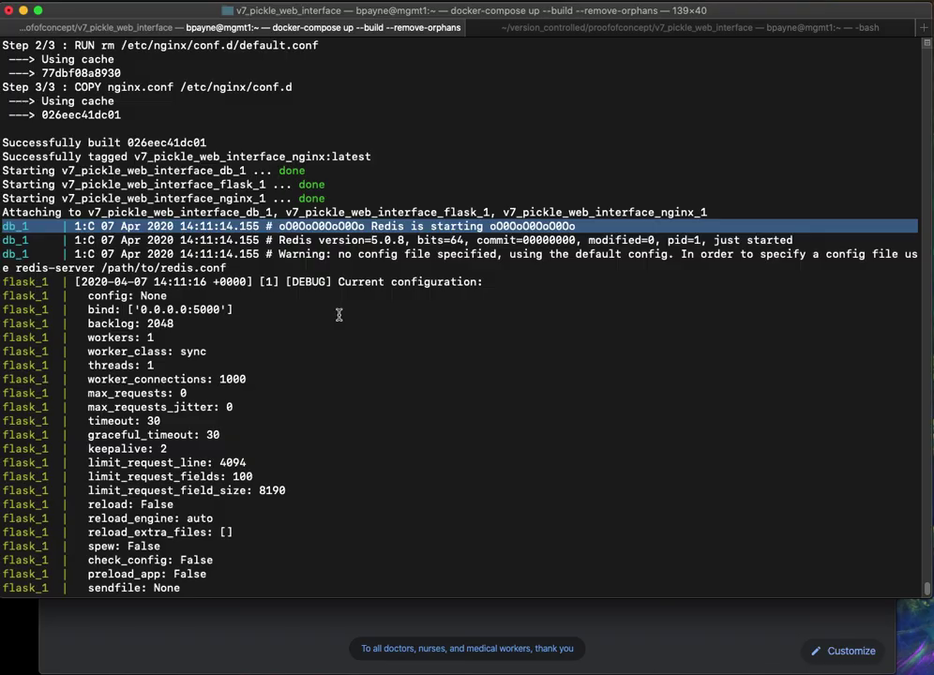
{"action": "scroll", "coordinate": [339, 314], "scroll_direction": "down", "scroll_amount": 5}
{"action": "scroll", "coordinate": [339, 314], "scroll_direction": "down", "scroll_amount": 20}
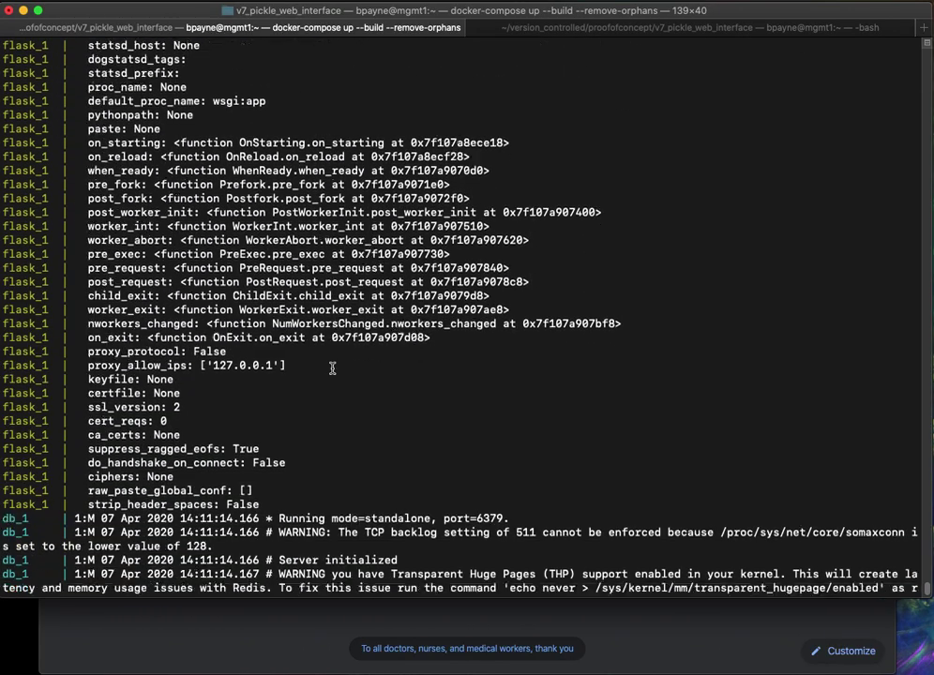
{"action": "scroll", "coordinate": [331, 368], "scroll_direction": "down", "scroll_amount": 1}
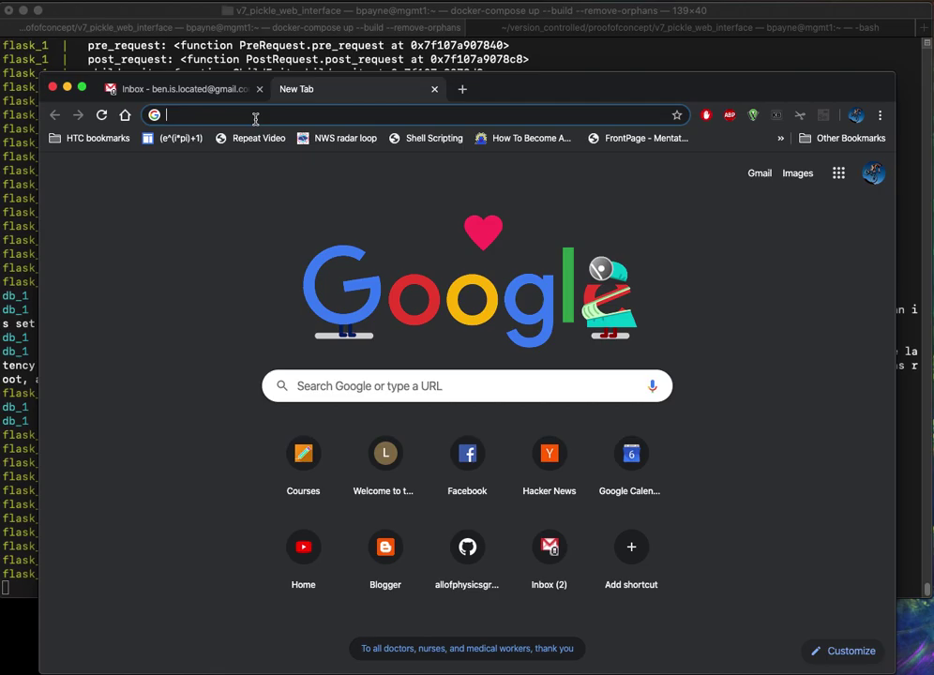
- Search Google for localhost from the browser's new tab
{"action": "type", "text": "loc"}
{"action": "key", "text": "Down"}
{"action": "key", "text": "Down"}
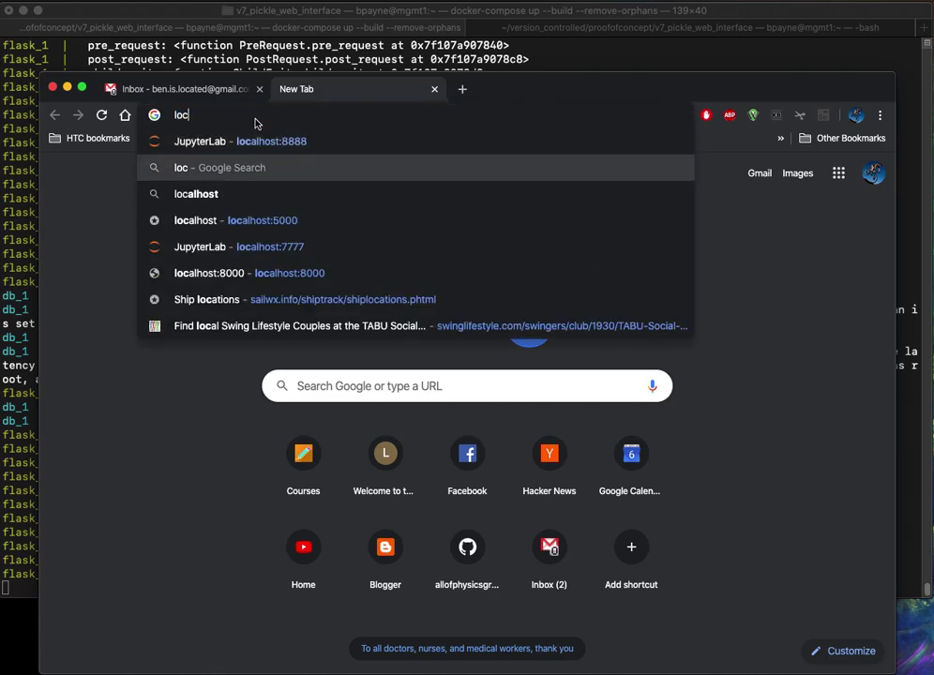
{"action": "key", "text": "Return"}
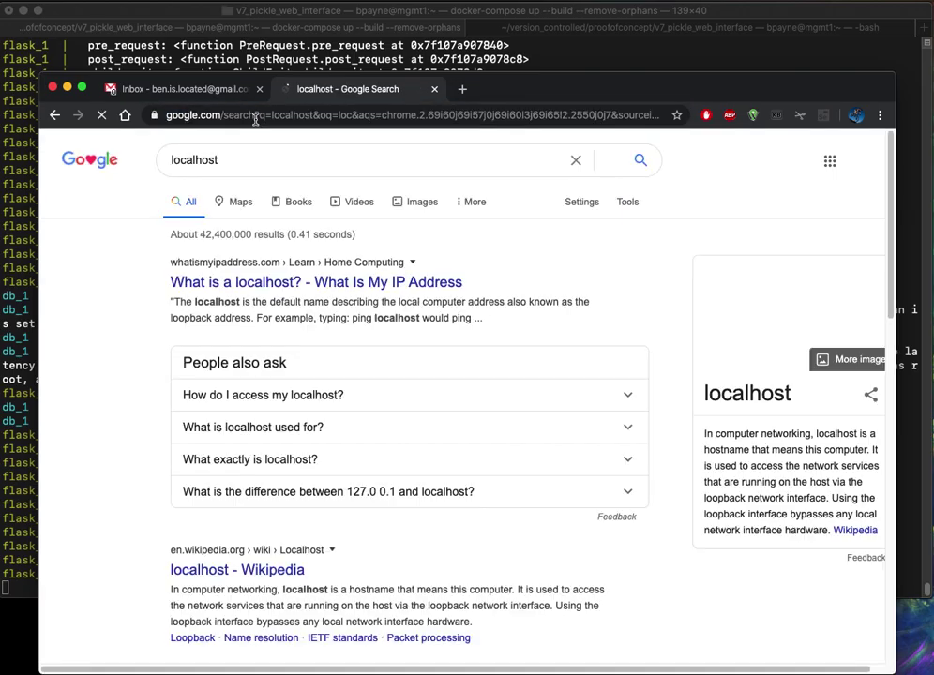
- Load the locally hosted Physics Derivation Graph site at the address localhost
{"action": "left_click", "coordinate": [255, 116]}
{"action": "type", "text": "localhost"}
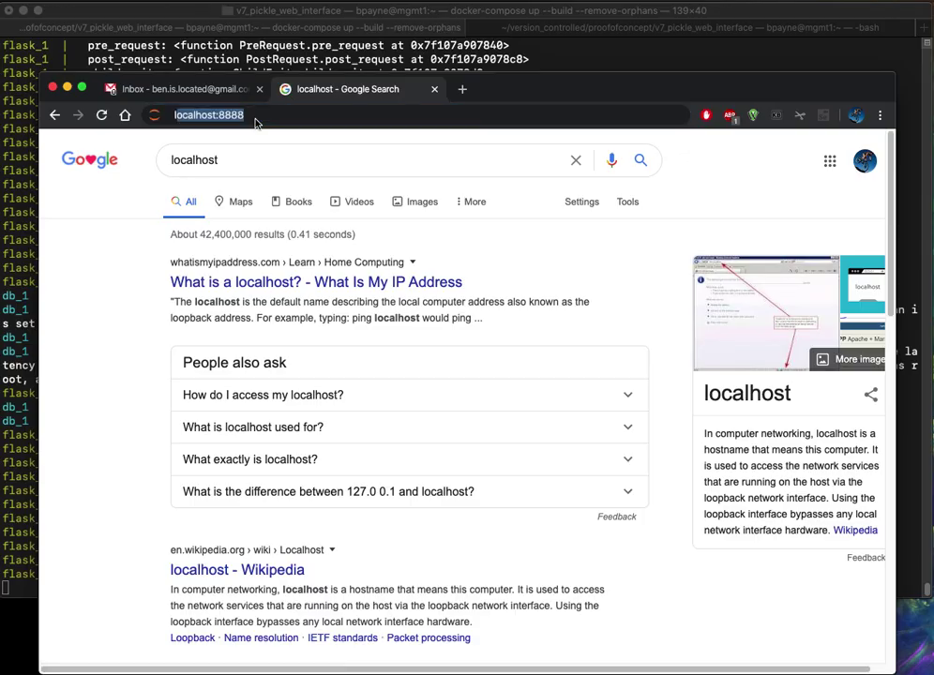
{"action": "key", "text": "BackSpace"}
{"action": "type", "text": "t"}
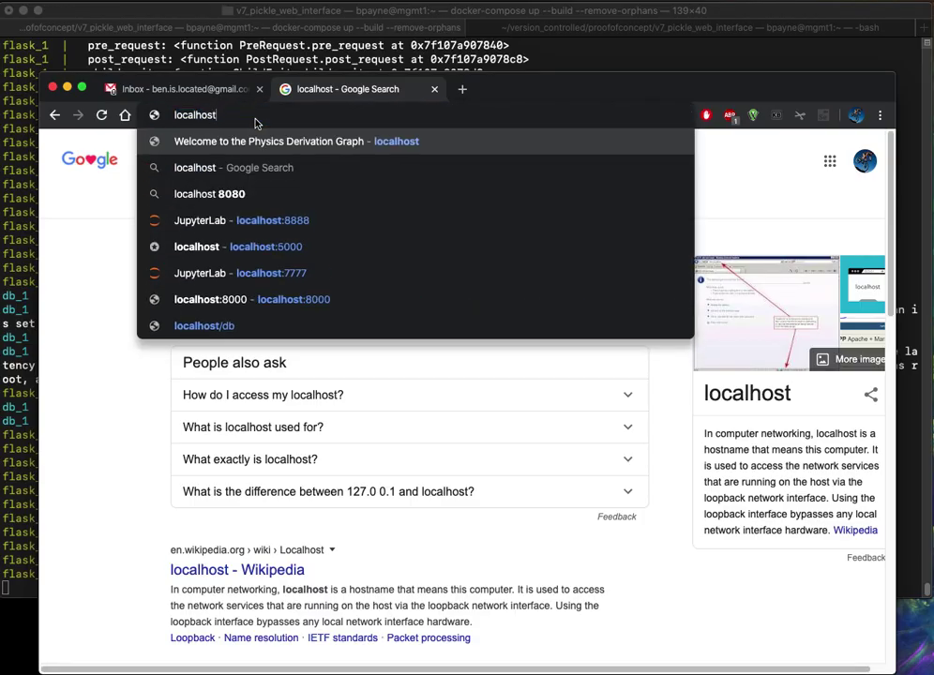
{"action": "key", "text": "Return"}
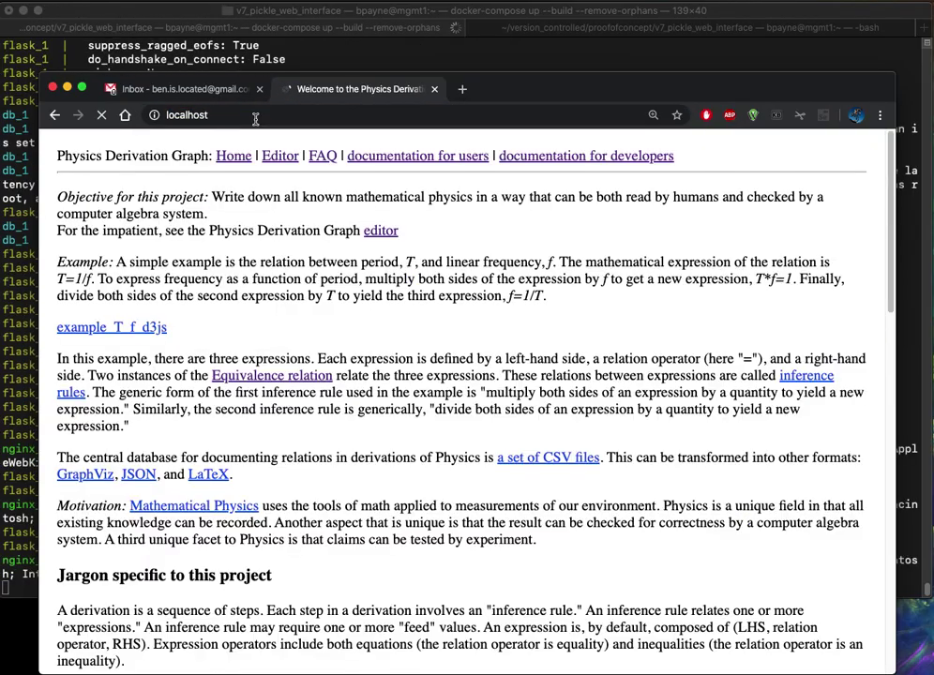
- Open the site's Editor page in a new browser tab and switch to it
{"action": "left_click", "coordinate": [255, 116]}
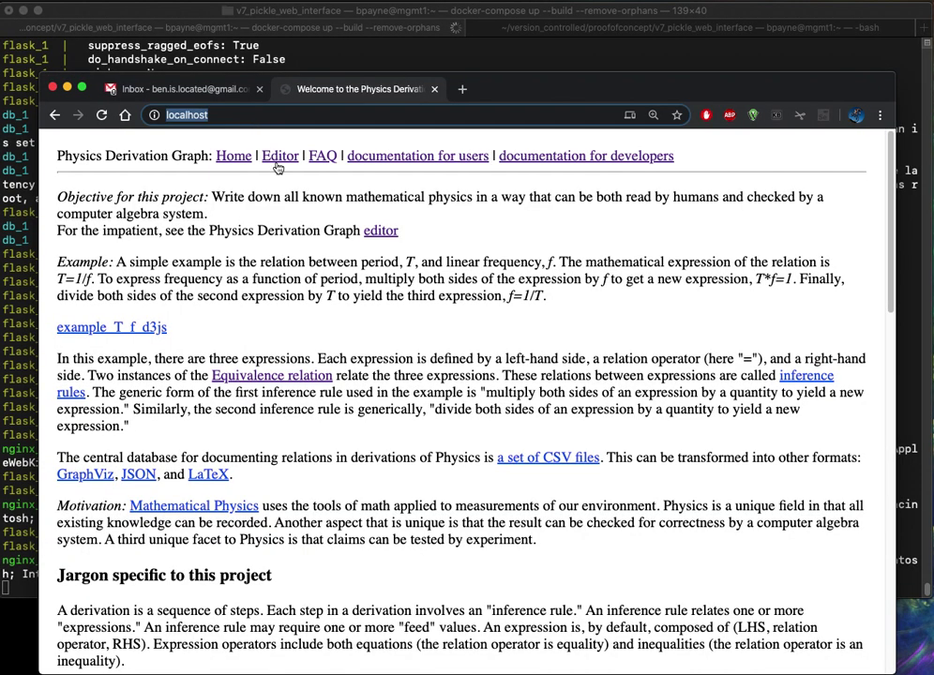
{"action": "left_click", "coordinate": [278, 158]}
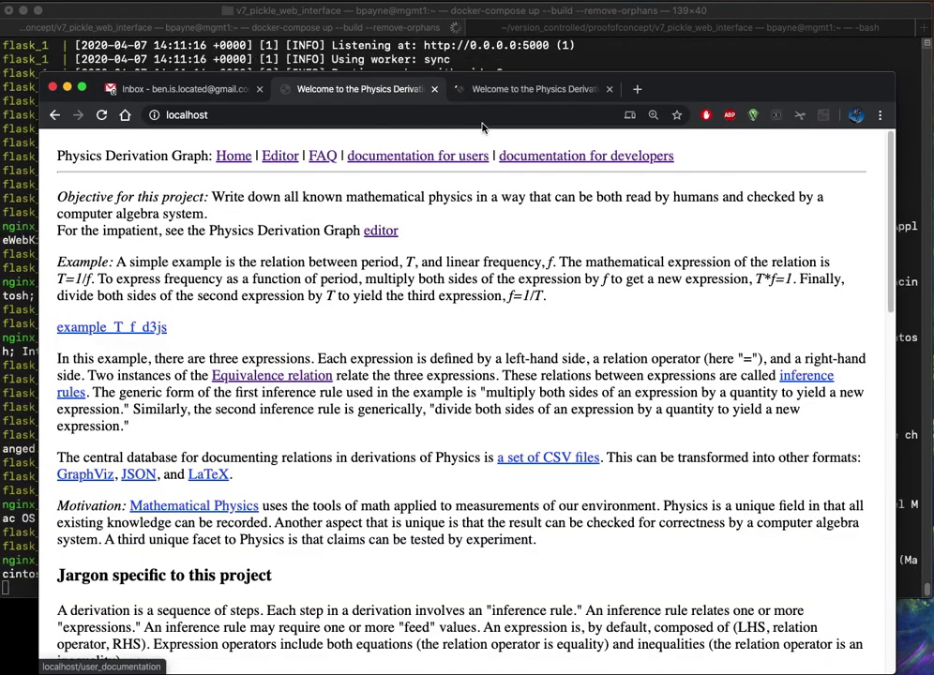
{"action": "left_click", "coordinate": [520, 91]}
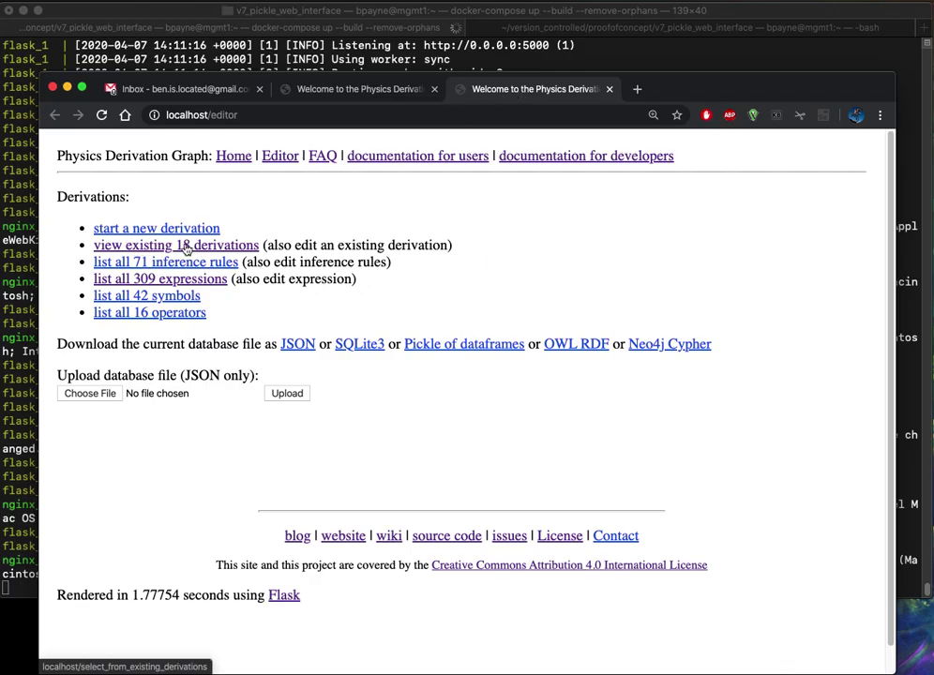
- View the list of all operators and the list of all symbols, returning to the editor page after each
{"action": "left_click", "coordinate": [158, 315]}
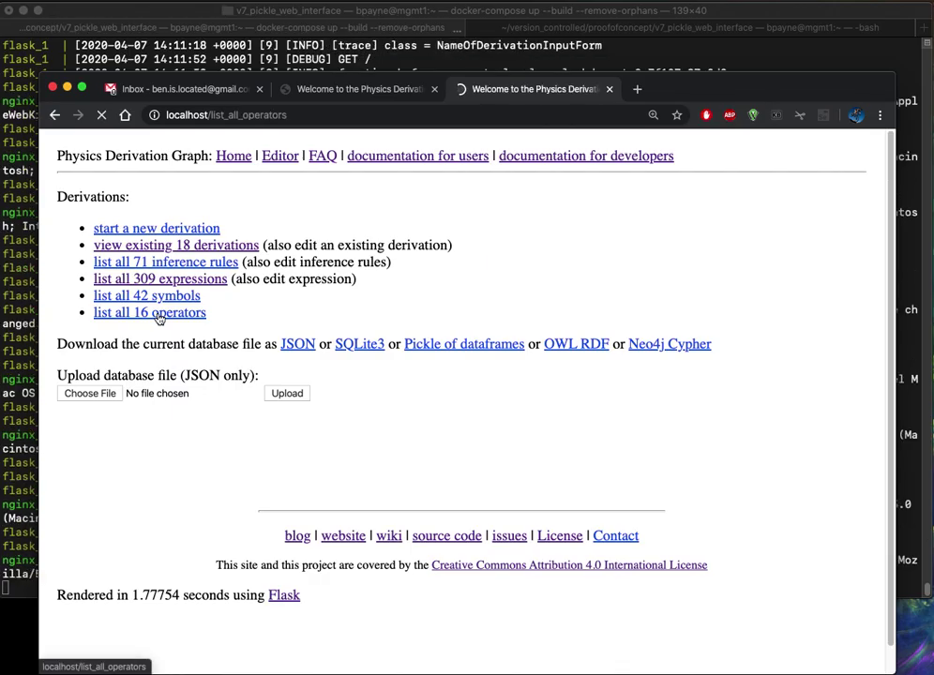
{"action": "left_click", "coordinate": [54, 114]}
{"action": "left_click", "coordinate": [125, 296]}
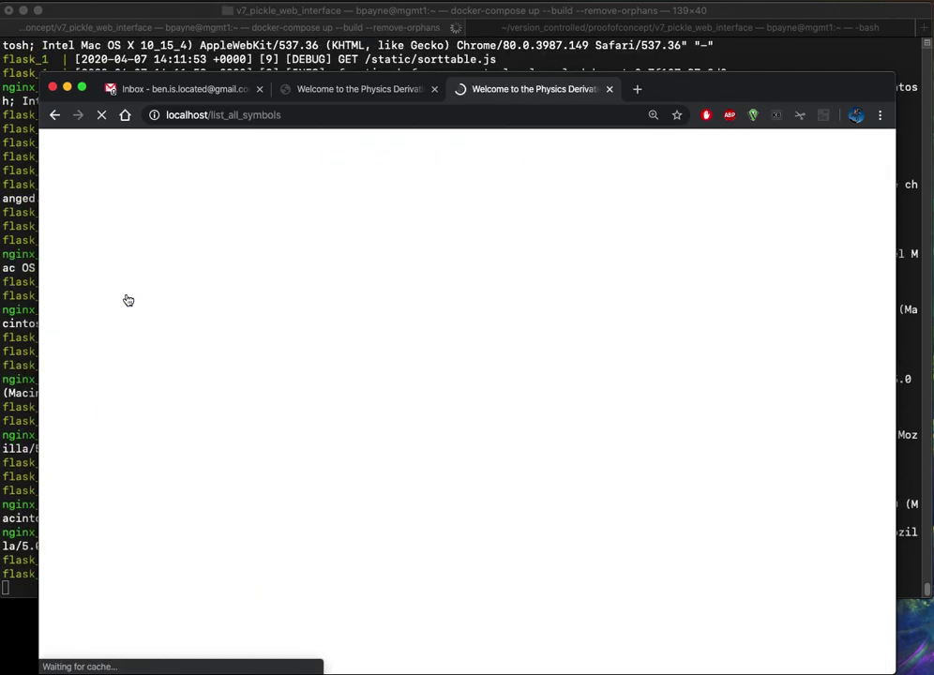
{"action": "left_click", "coordinate": [55, 114]}
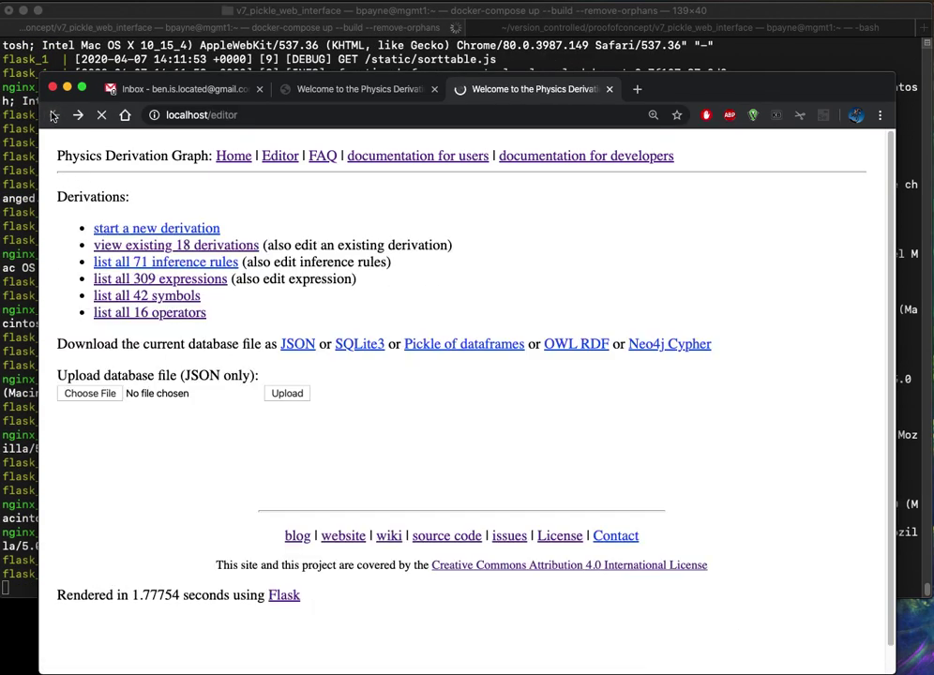
- Open the list of all expressions and sort its table by expression ID
{"action": "left_click", "coordinate": [134, 282]}
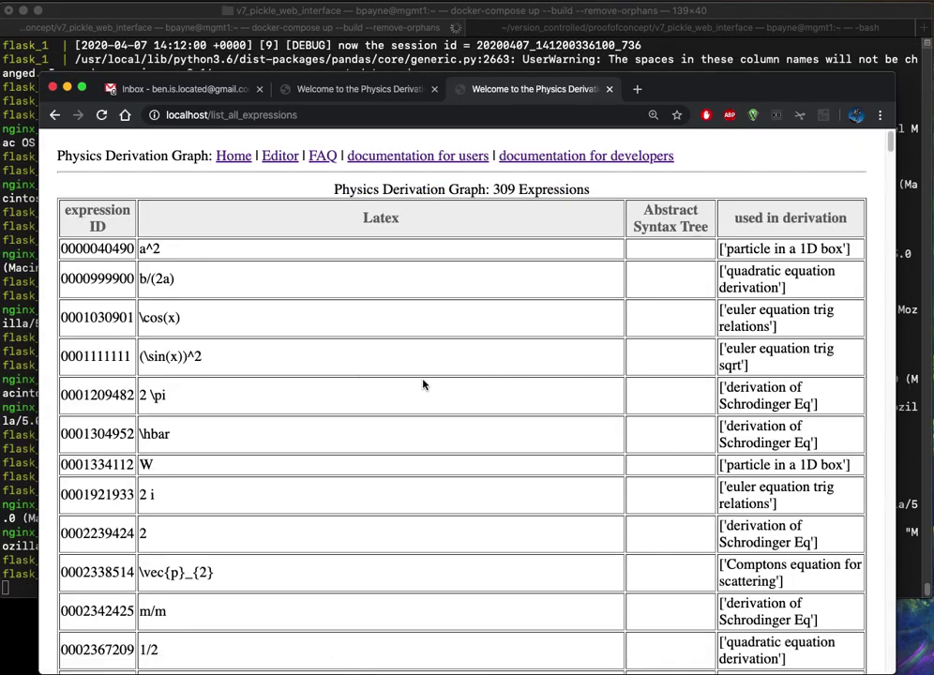
{"action": "left_click", "coordinate": [91, 222]}
{"action": "left_click", "coordinate": [91, 221]}
{"action": "left_click", "coordinate": [91, 221]}
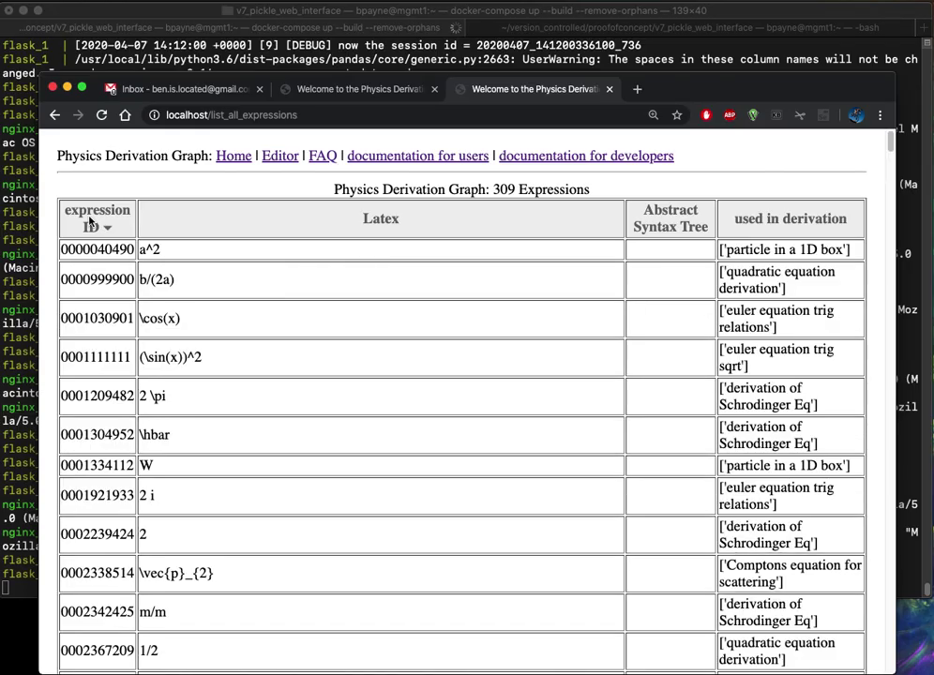
- Sort the expressions table by the Latex column and finally by used in derivation, in ascending order
{"action": "left_click", "coordinate": [366, 221]}
{"action": "left_click", "coordinate": [370, 220]}
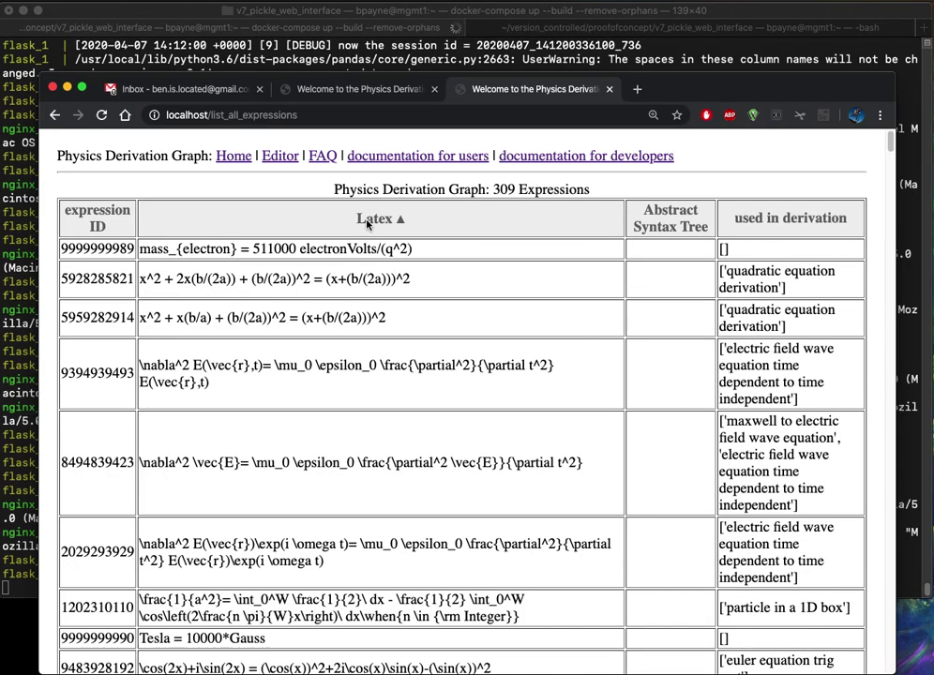
{"action": "left_click", "coordinate": [771, 221]}
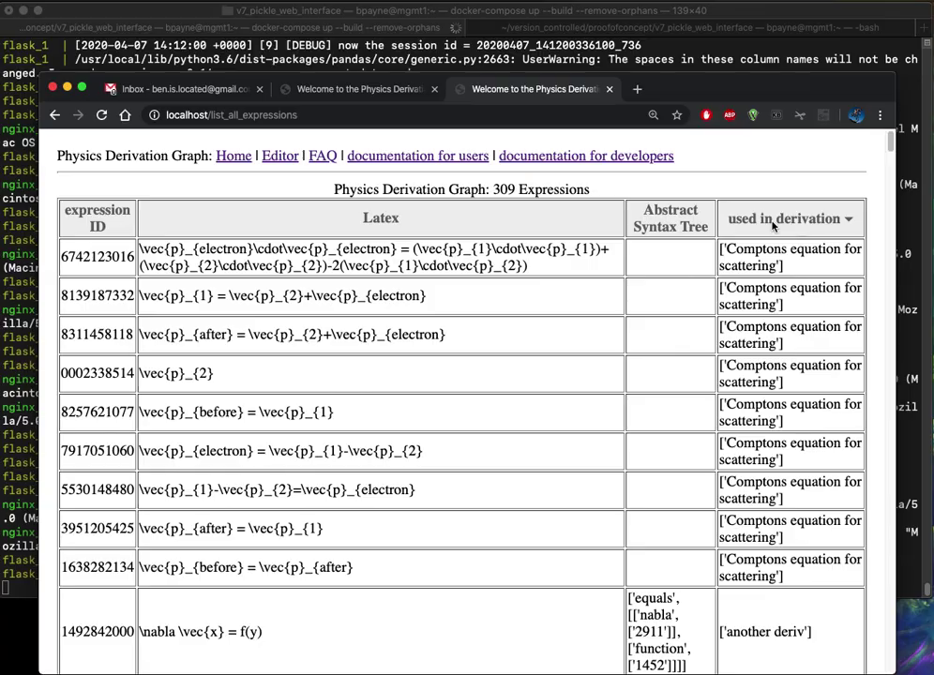
{"action": "left_click", "coordinate": [772, 223]}
{"action": "left_click", "coordinate": [773, 221]}
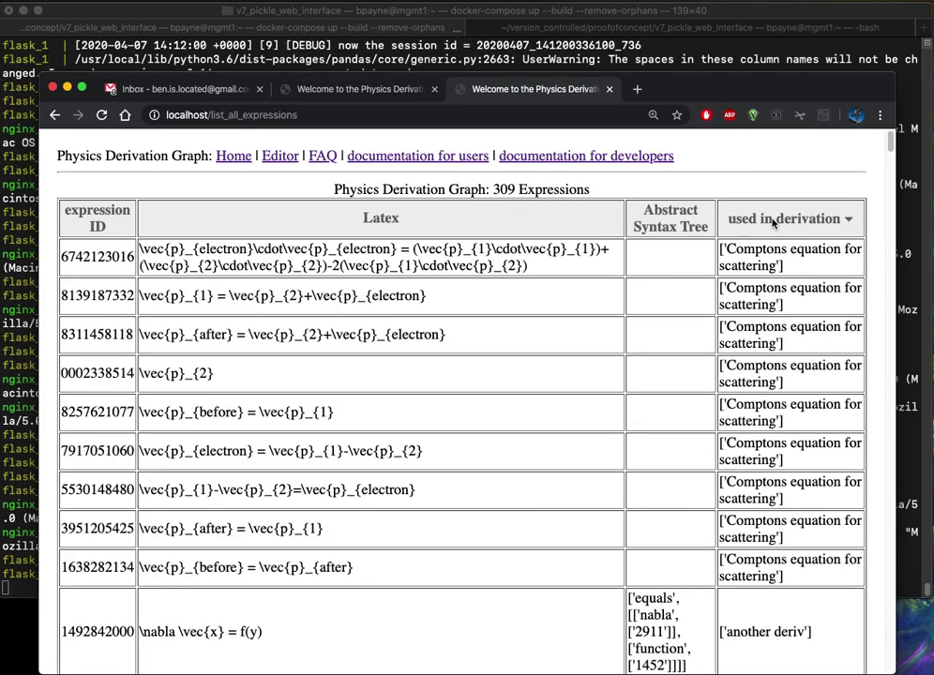
- Examine the expressions' latex and the forms below the table for deleting an expression and editing its latex, including the selectable IDs
{"action": "triple_click", "coordinate": [229, 251]}
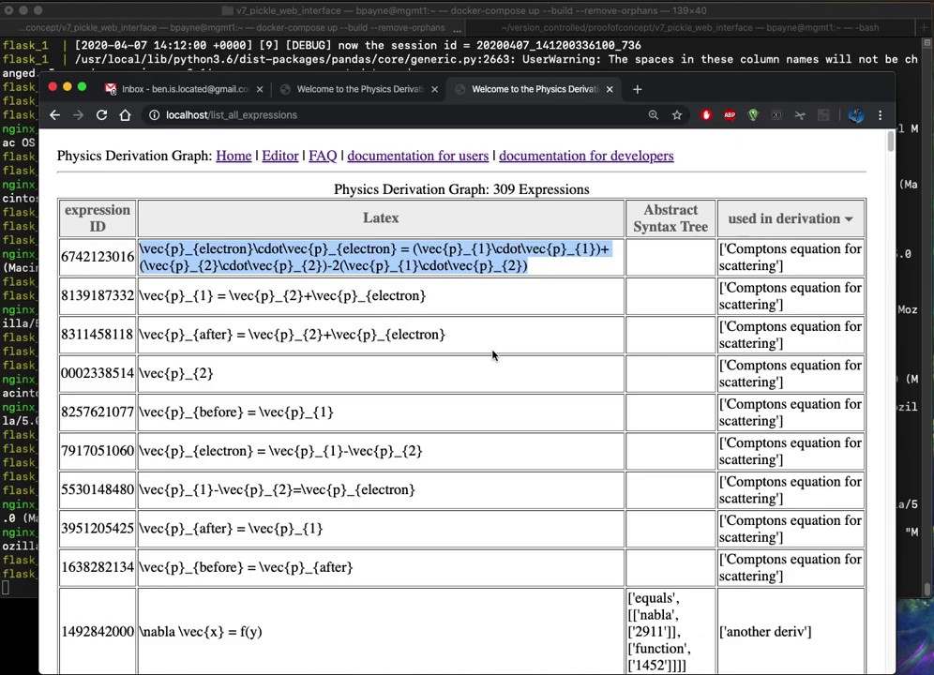
{"action": "scroll", "coordinate": [492, 354], "scroll_direction": "down", "scroll_amount": 15}
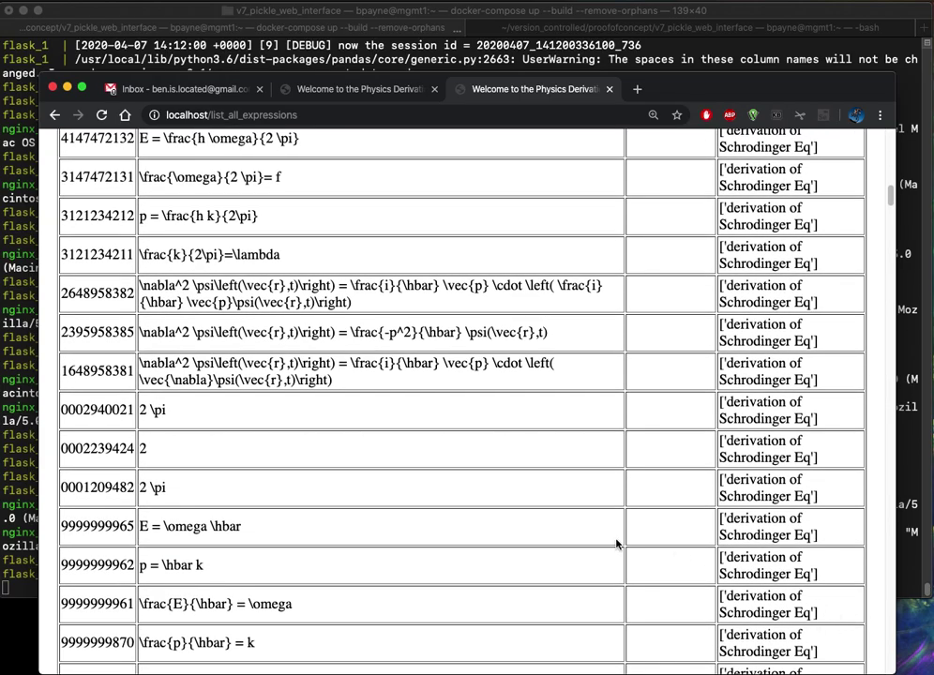
{"action": "scroll", "coordinate": [563, 530], "scroll_direction": "down", "scroll_amount": 20}
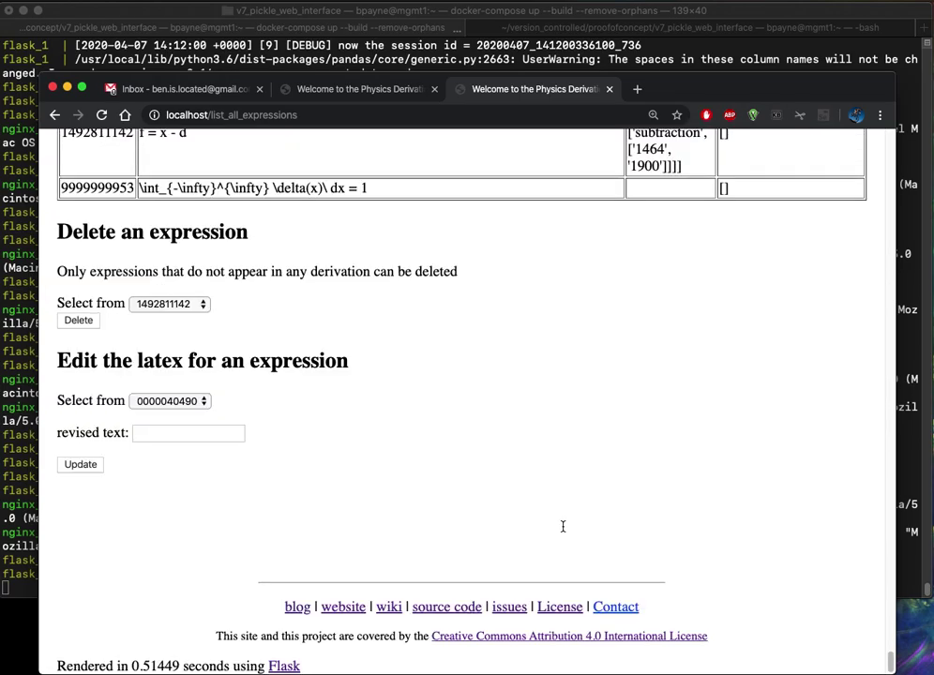
{"action": "scroll", "coordinate": [562, 526], "scroll_direction": "up", "scroll_amount": 2}
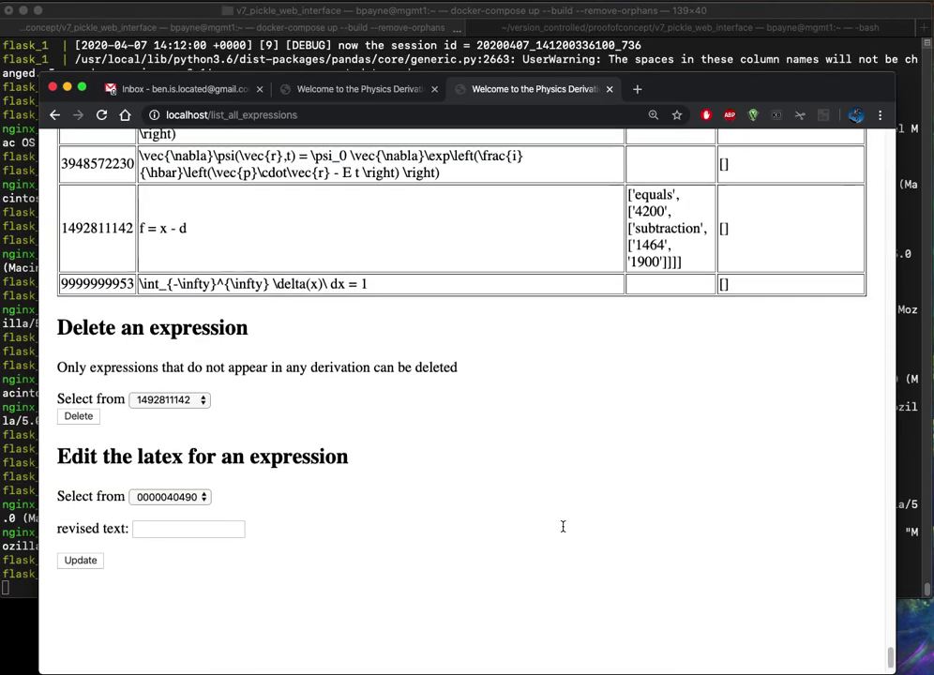
{"action": "left_click", "coordinate": [169, 399]}
{"action": "left_click", "coordinate": [328, 542]}
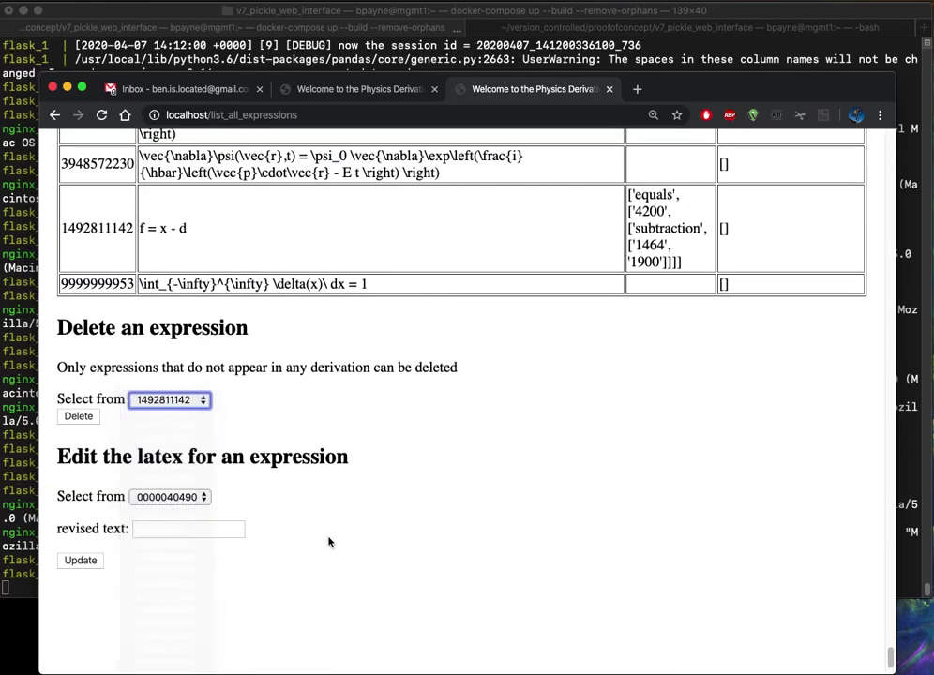
{"action": "left_click", "coordinate": [190, 502]}
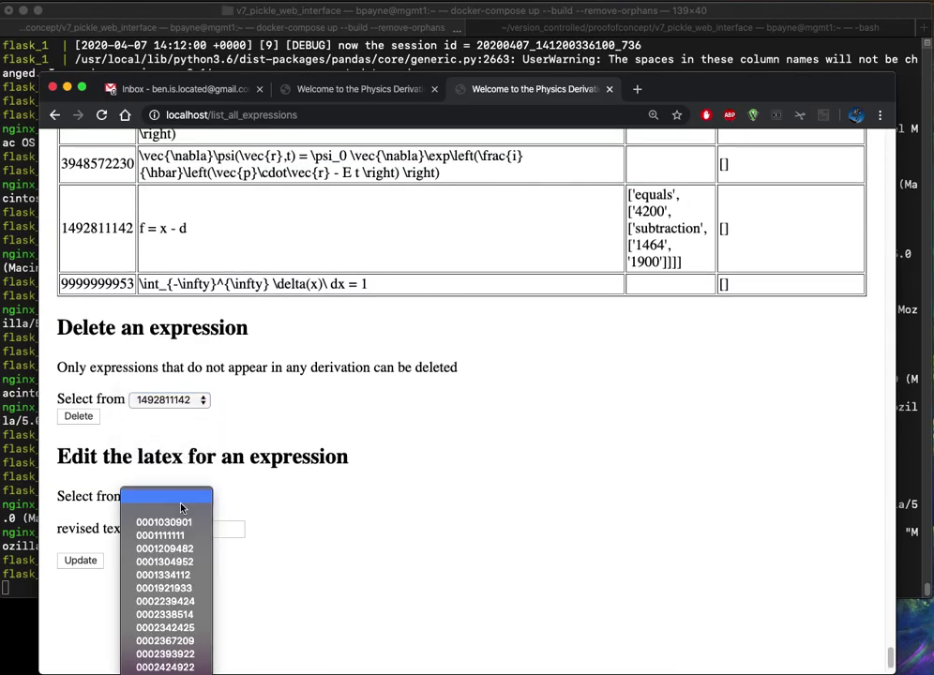
{"action": "left_click", "coordinate": [332, 546]}
{"action": "left_click", "coordinate": [224, 528]}
{"action": "left_click", "coordinate": [383, 564]}
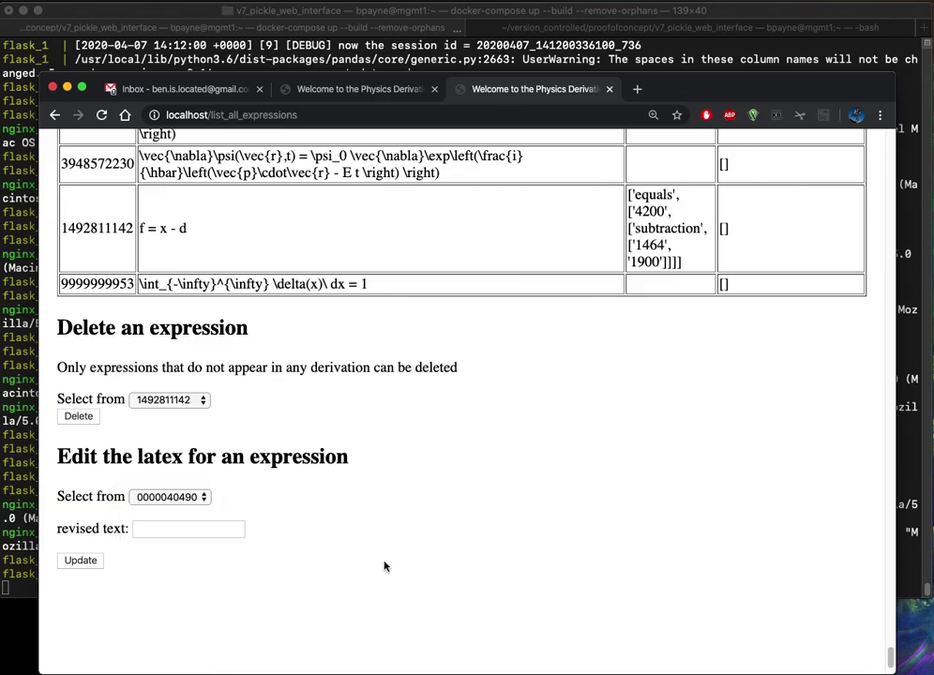
- Check the page's render time in the footer and return to the start of the expressions page
{"action": "scroll", "coordinate": [383, 567], "scroll_direction": "down", "scroll_amount": 2}
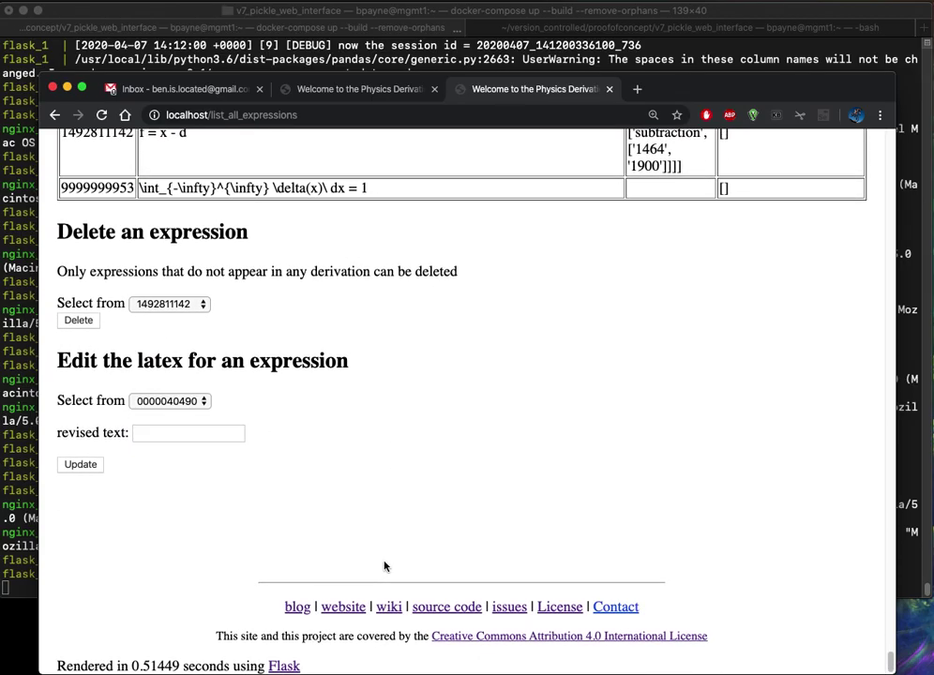
{"action": "triple_click", "coordinate": [130, 662]}
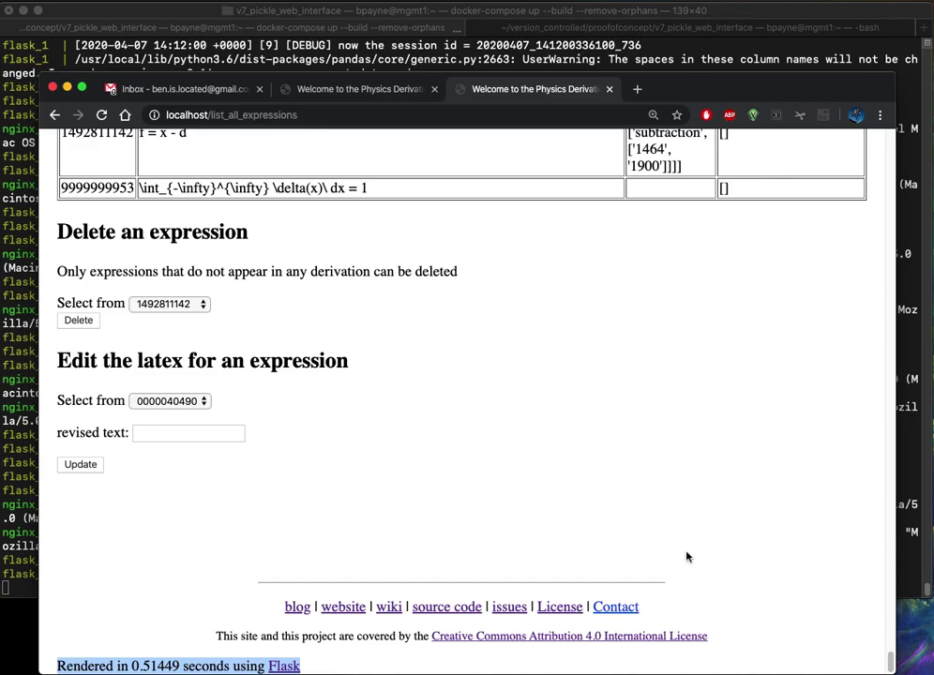
{"action": "key", "text": "Home"}
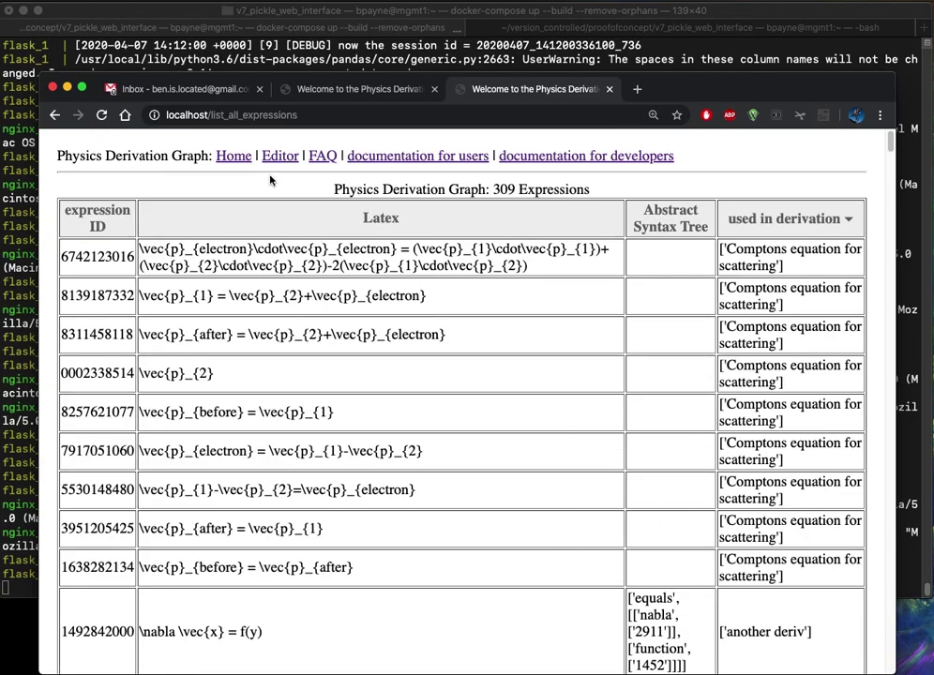
- Open the list of all inference rules from the editor and sort it by used in derivations, finishing in ascending order
{"action": "left_click", "coordinate": [273, 166]}
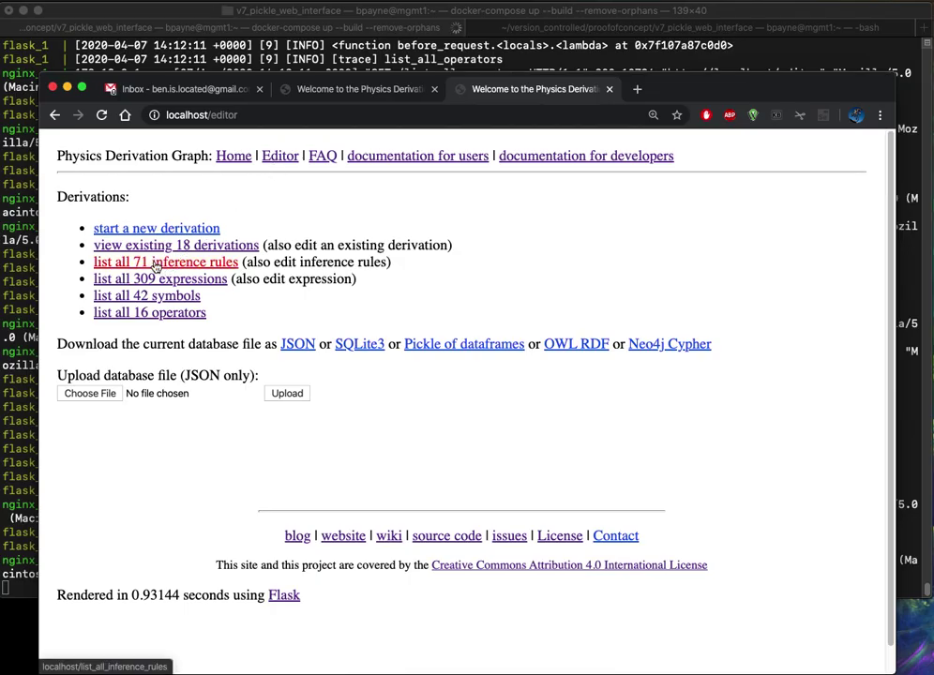
{"action": "left_click", "coordinate": [156, 264]}
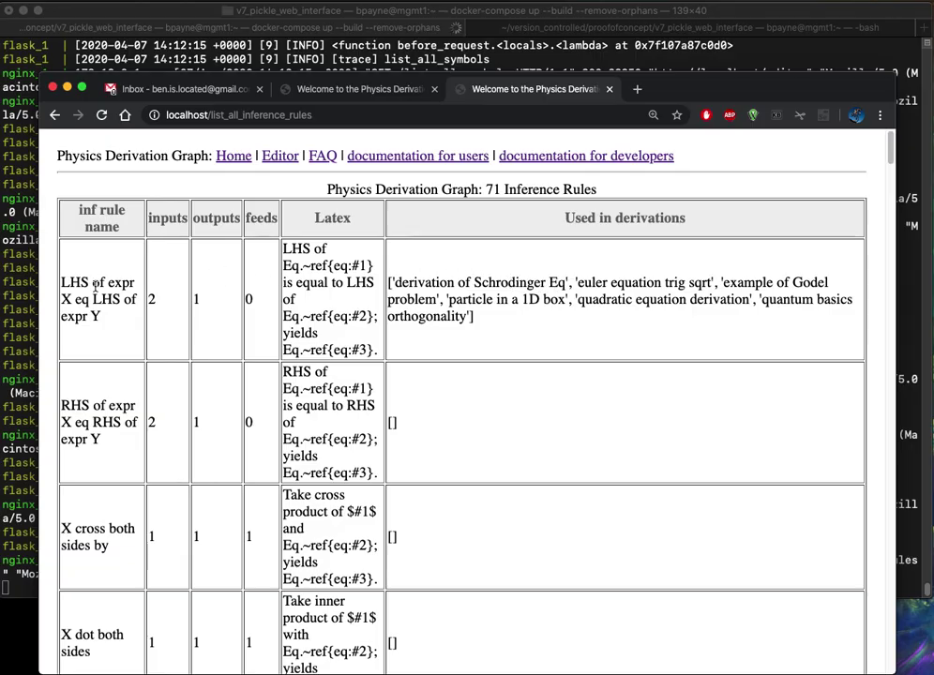
{"action": "left_click", "coordinate": [464, 223]}
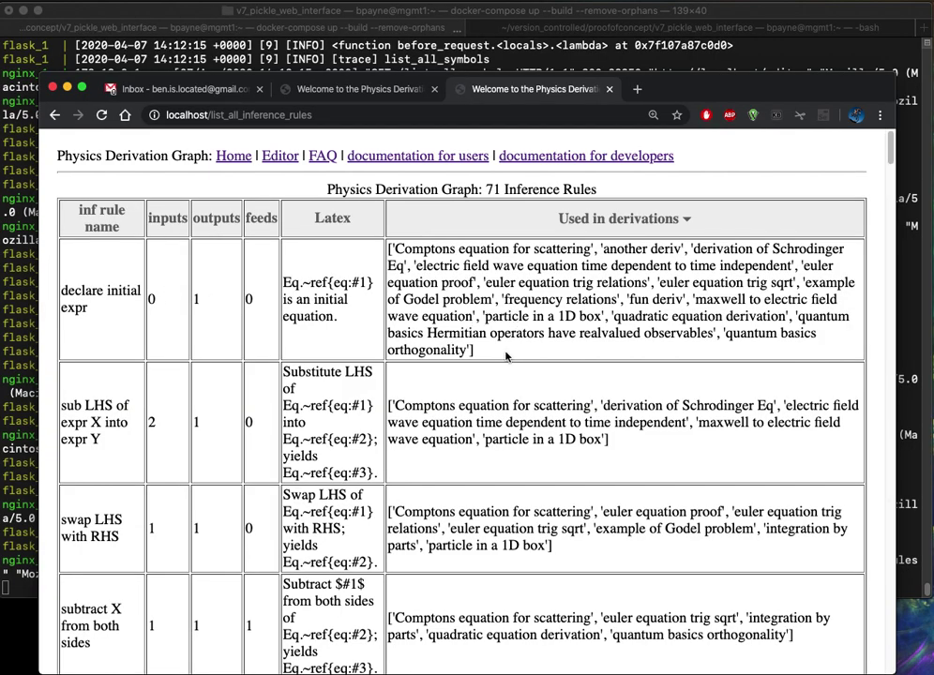
{"action": "left_click", "coordinate": [465, 213]}
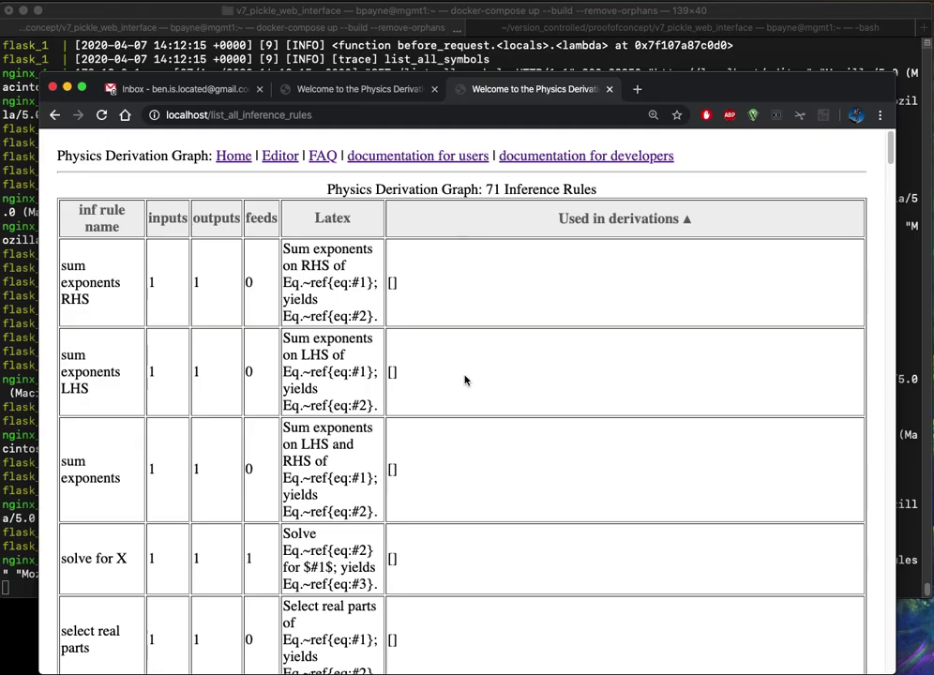
{"action": "scroll", "coordinate": [465, 380], "scroll_direction": "down", "scroll_amount": 10}
{"action": "scroll", "coordinate": [465, 380], "scroll_direction": "up", "scroll_amount": 10}
{"action": "left_click", "coordinate": [492, 223]}
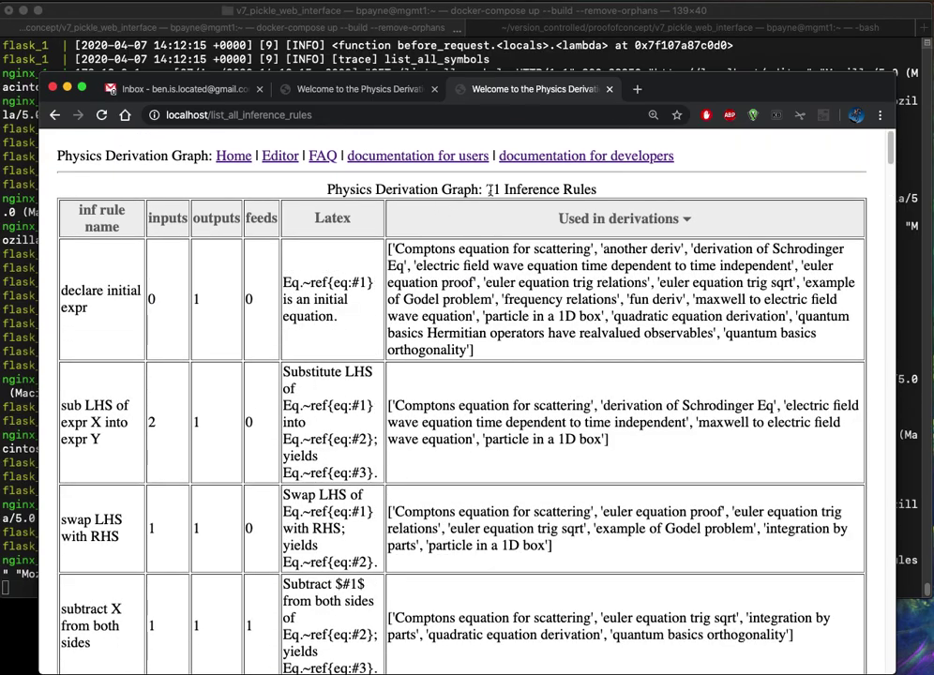
- Go to the existing derivations from the editor and display the graphviz for Comptons equation for scattering
{"action": "left_click", "coordinate": [281, 157]}
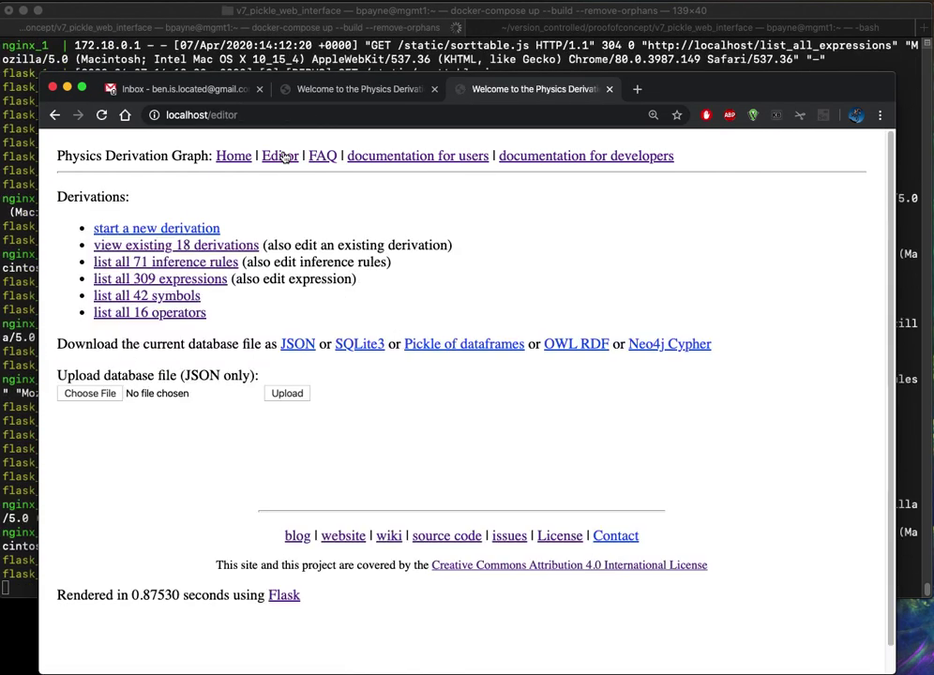
{"action": "left_click", "coordinate": [176, 246]}
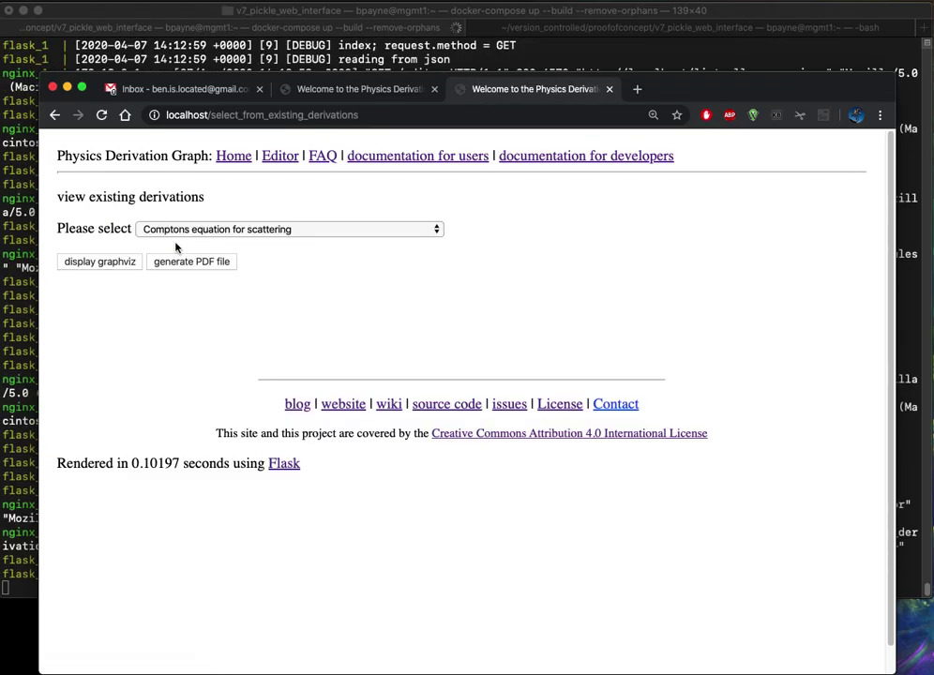
{"action": "left_click", "coordinate": [218, 235]}
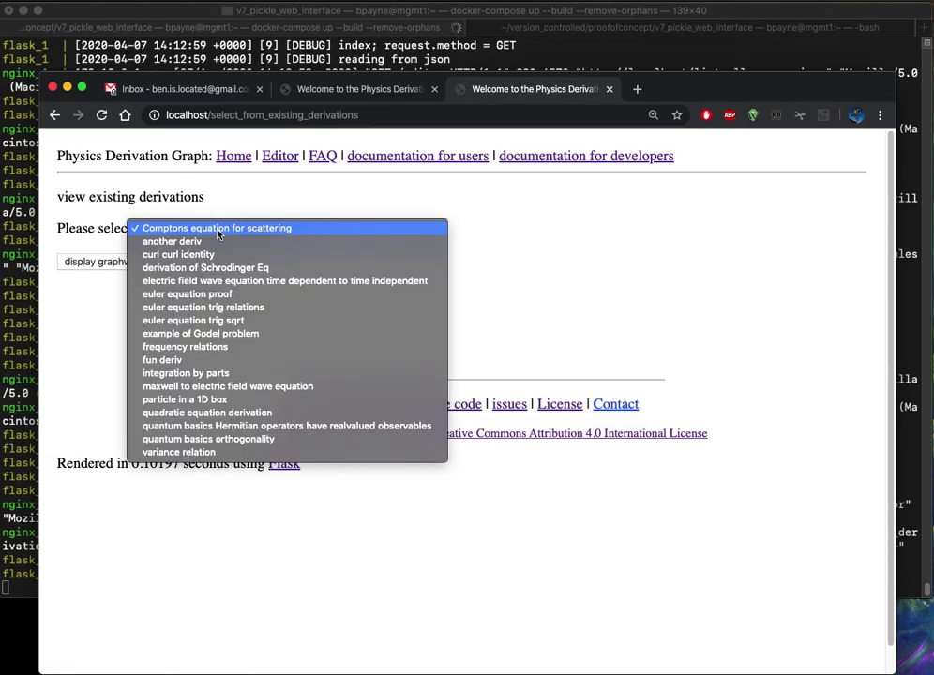
{"action": "left_click", "coordinate": [219, 233]}
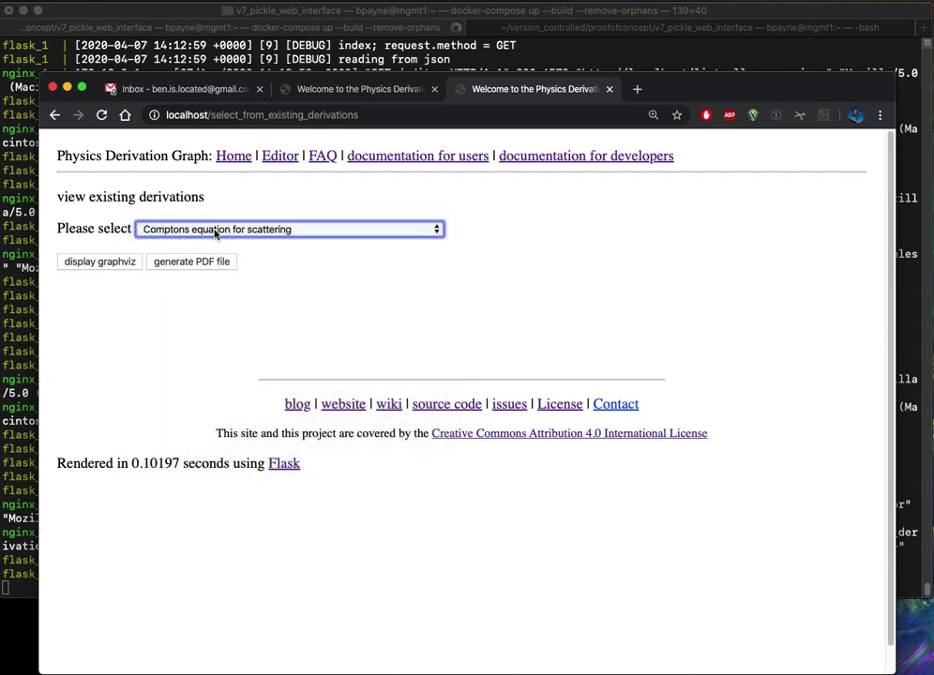
{"action": "left_click", "coordinate": [99, 265]}
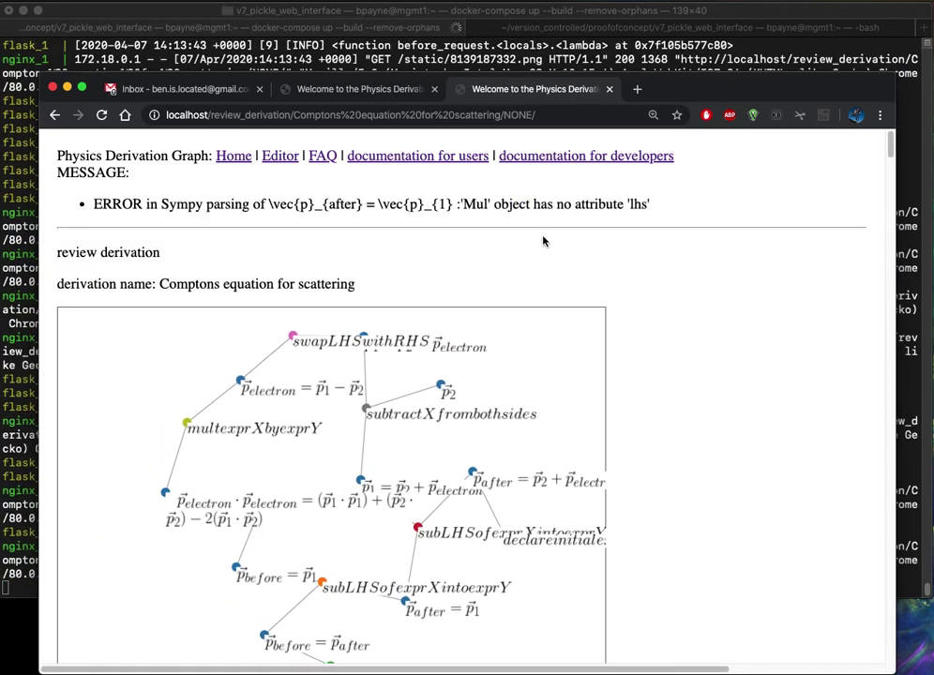
- Highlight the Sympy parsing message above the derivation and reposition the swapLHSwithRHS and subtractXfrombothsides nodes in the interactive graph
{"action": "triple_click", "coordinate": [509, 206]}
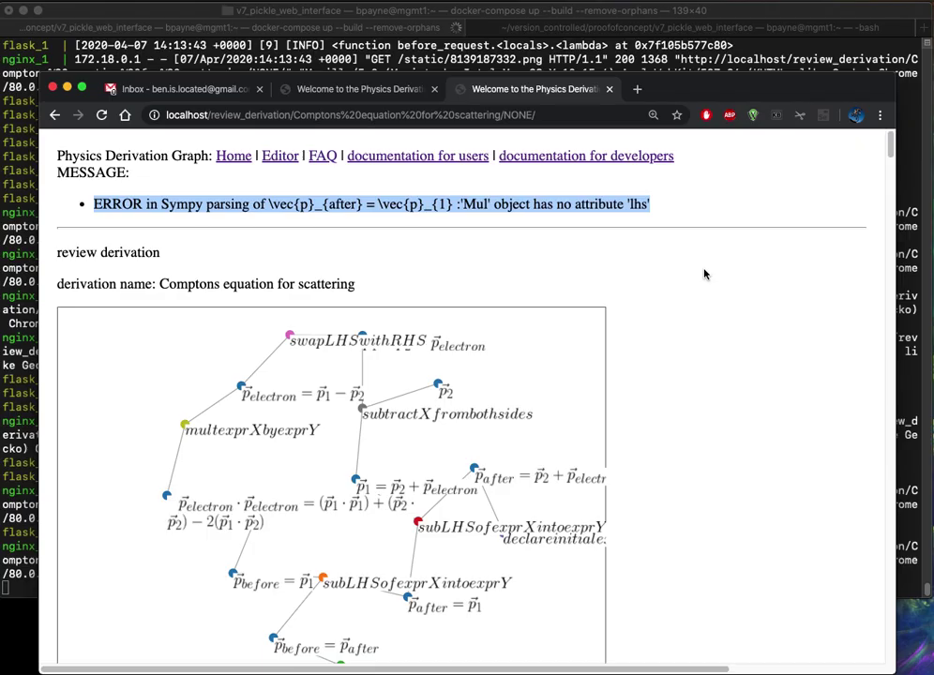
{"action": "scroll", "coordinate": [705, 274], "scroll_direction": "down", "scroll_amount": 3}
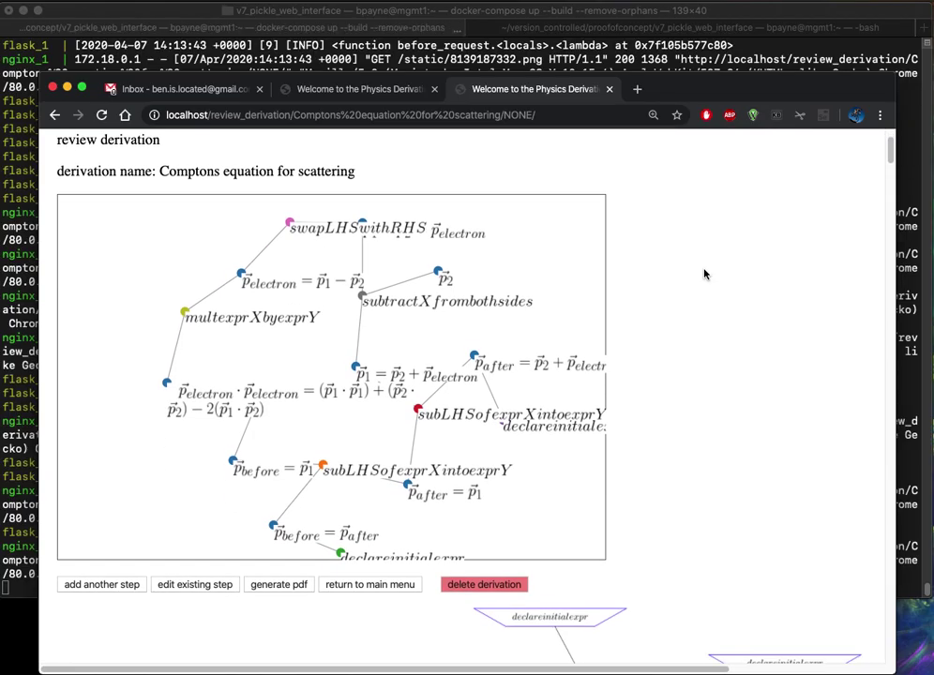
{"action": "scroll", "coordinate": [705, 274], "scroll_direction": "up", "scroll_amount": 1}
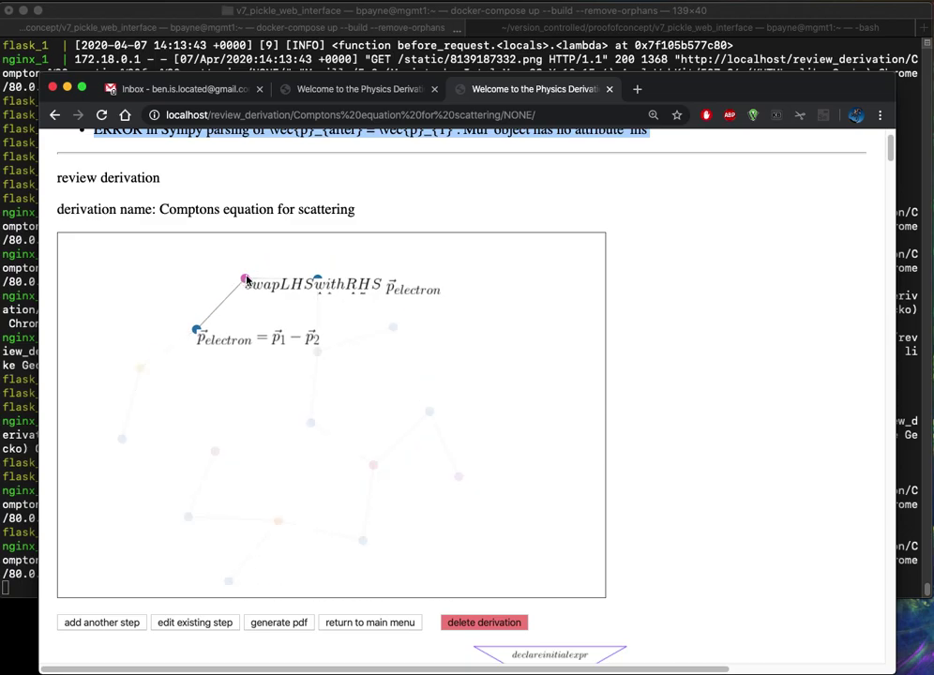
{"action": "left_click_drag", "start_coordinate": [208, 273], "coordinate": [156, 259]}
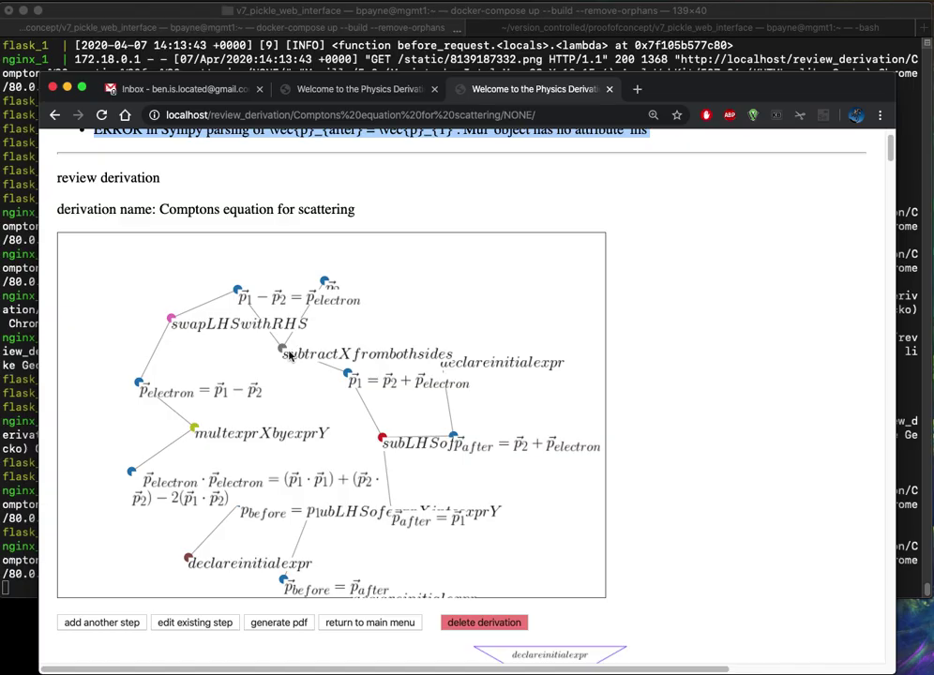
{"action": "left_click_drag", "start_coordinate": [283, 352], "coordinate": [468, 285]}
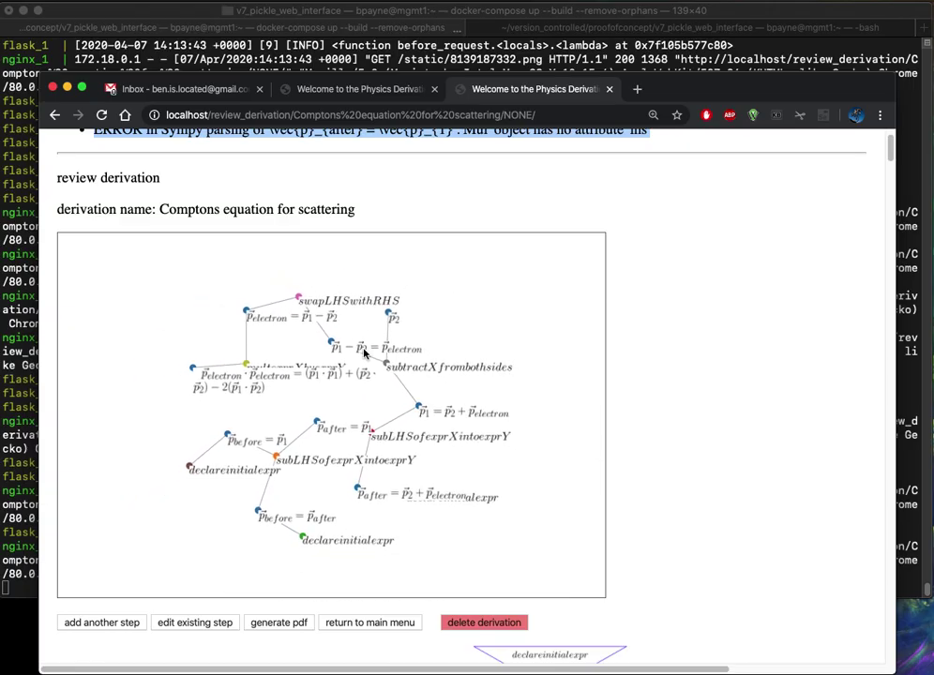
- Inspect the interactive graph up close, moving the multexprXbyexprY, subtractXfrombothsides and p_before = p_1 nodes, and bring the whole graph back into its frame
{"action": "scroll", "coordinate": [365, 352], "scroll_direction": "up", "scroll_amount": 3}
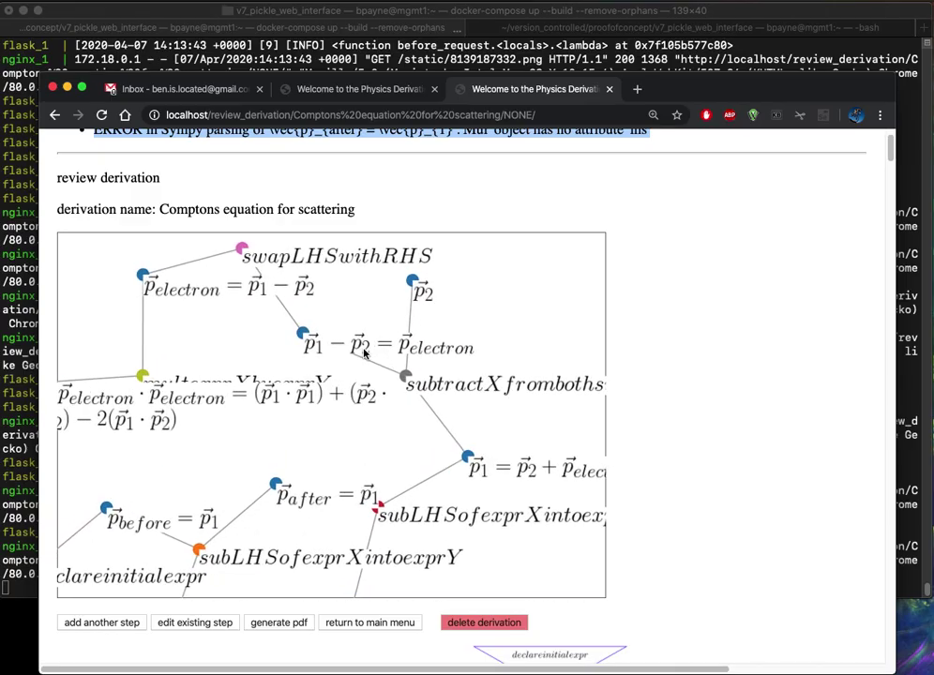
{"action": "scroll", "coordinate": [366, 354], "scroll_direction": "up", "scroll_amount": 1}
{"action": "left_click_drag", "start_coordinate": [123, 385], "coordinate": [146, 346]}
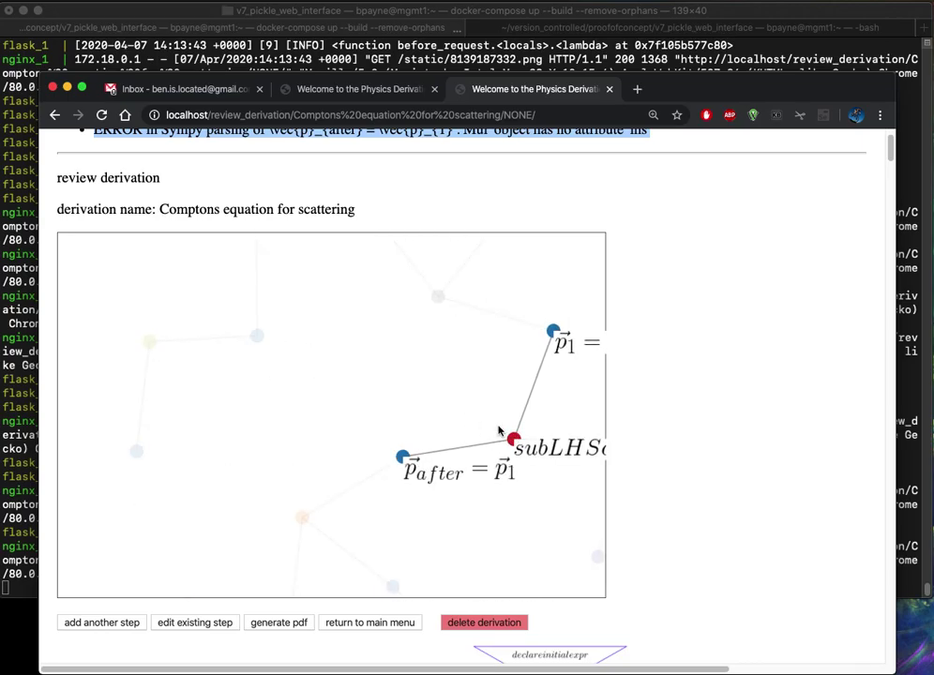
{"action": "left_click_drag", "start_coordinate": [437, 296], "coordinate": [306, 397]}
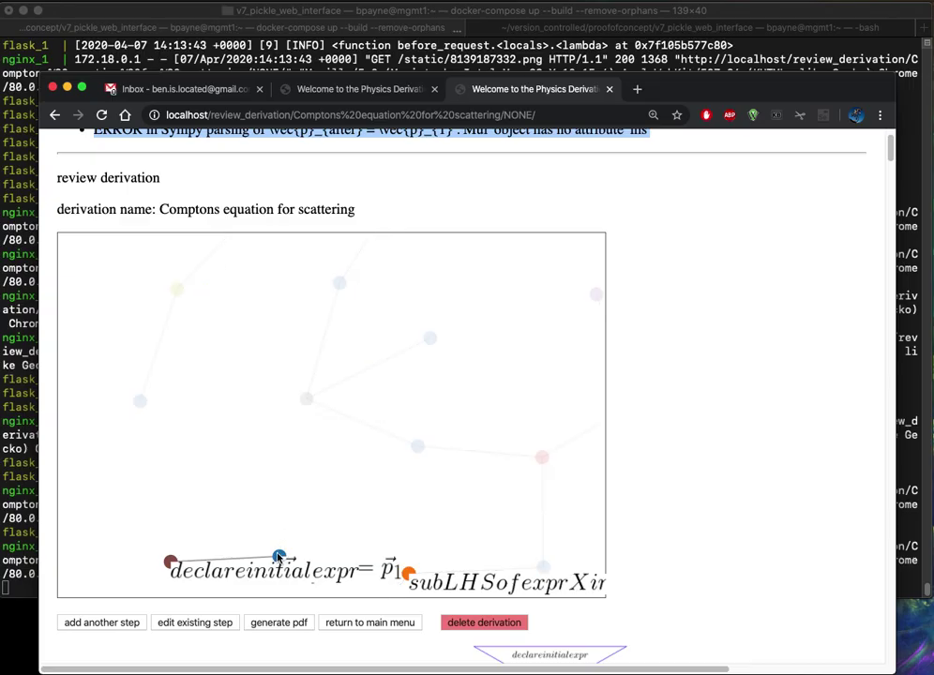
{"action": "left_click_drag", "start_coordinate": [278, 557], "coordinate": [280, 410]}
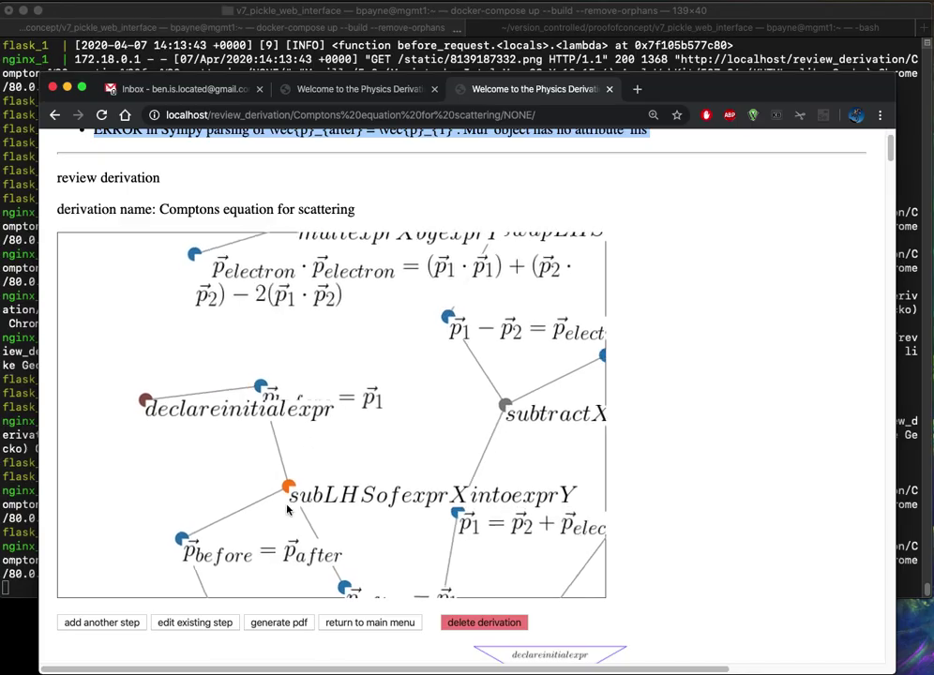
{"action": "scroll", "coordinate": [454, 444], "scroll_direction": "down", "scroll_amount": 5}
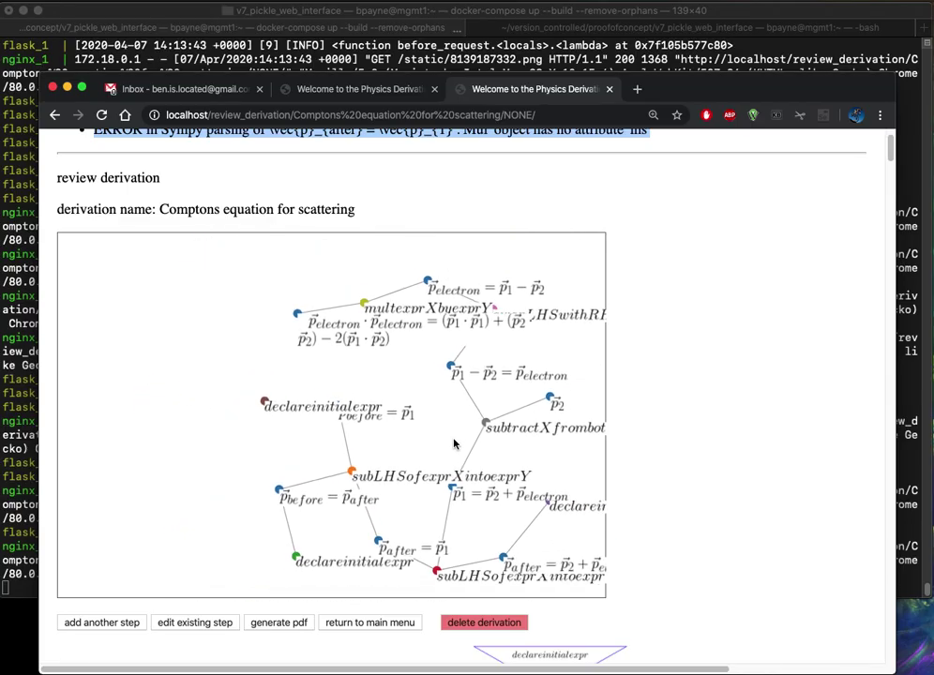
{"action": "left_click_drag", "start_coordinate": [454, 444], "coordinate": [297, 418]}
- Examine the static graphviz diagram of the Compton derivation, following its inference rules and expressions from the initial declarations to the final expression
{"action": "scroll", "coordinate": [813, 444], "scroll_direction": "down", "scroll_amount": 6}
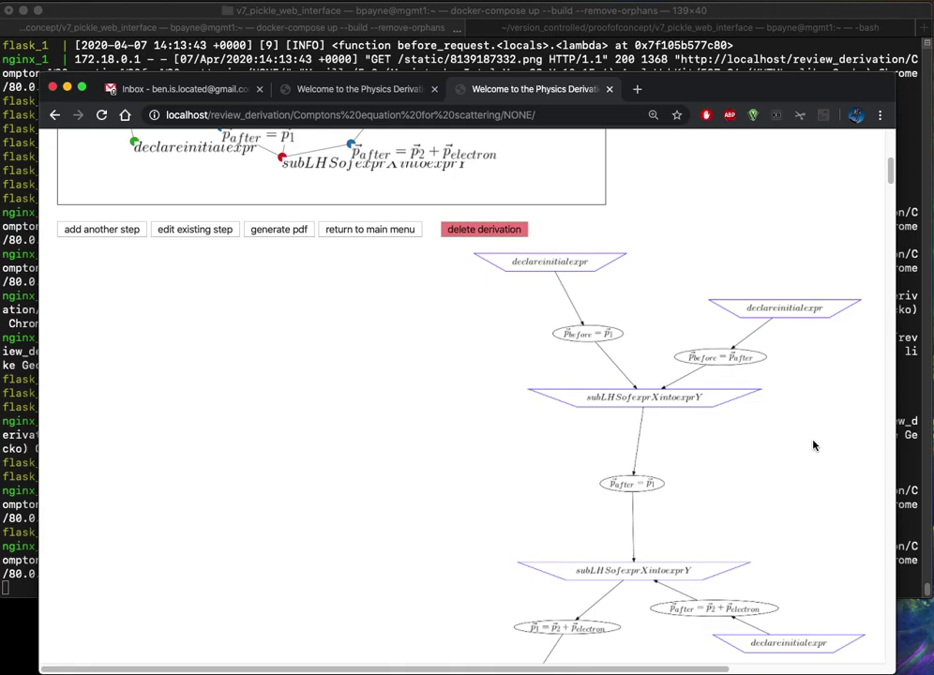
{"action": "scroll", "coordinate": [813, 444], "scroll_direction": "down", "scroll_amount": 5}
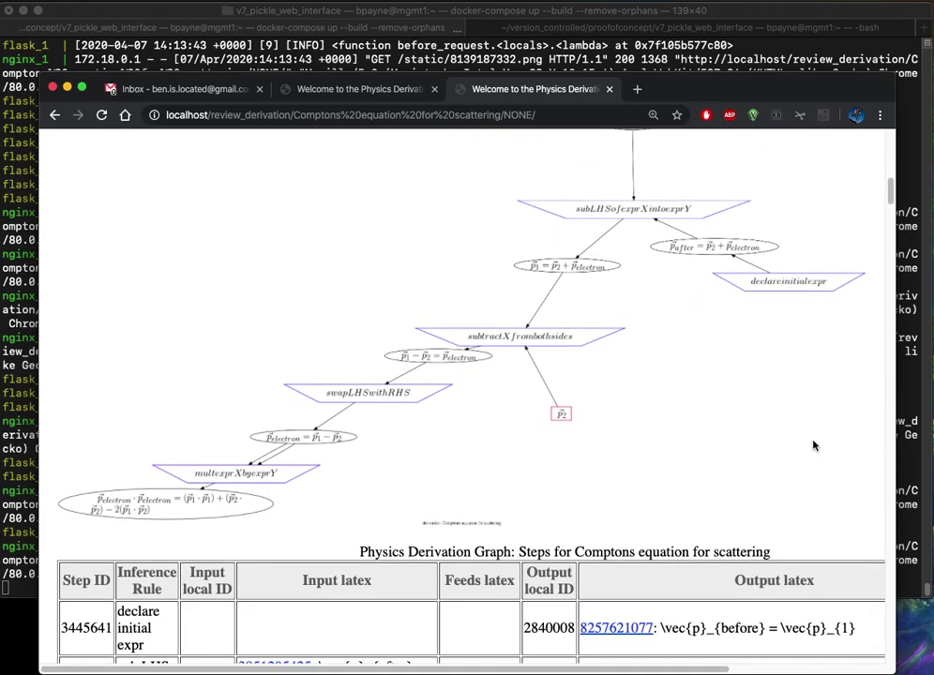
{"action": "scroll", "coordinate": [813, 444], "scroll_direction": "up", "scroll_amount": 1}
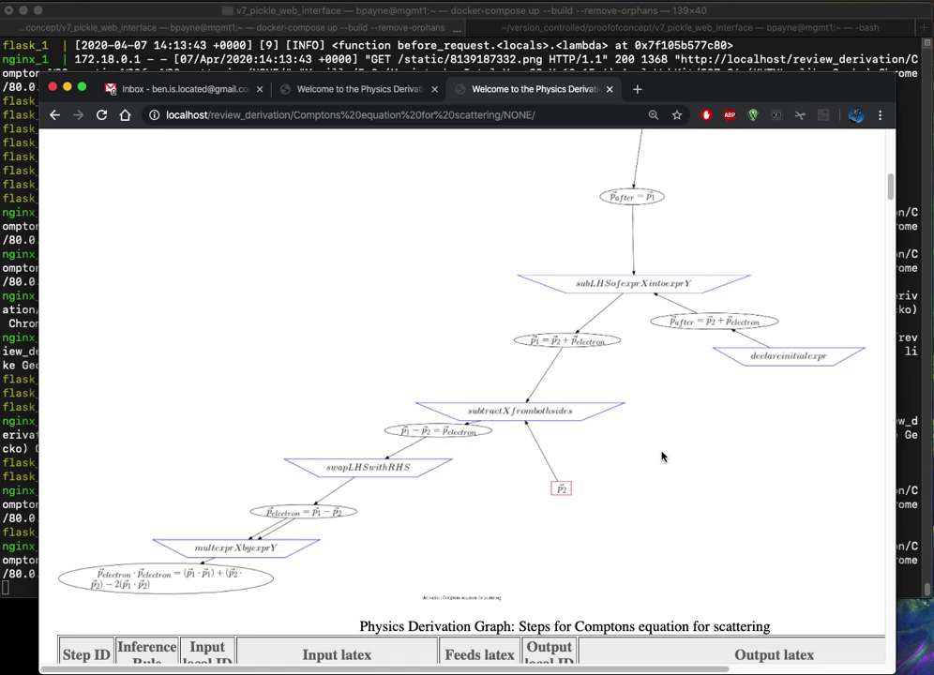
{"action": "scroll", "coordinate": [661, 457], "scroll_direction": "up", "scroll_amount": 5}
{"action": "scroll", "coordinate": [664, 456], "scroll_direction": "down", "scroll_amount": 2}
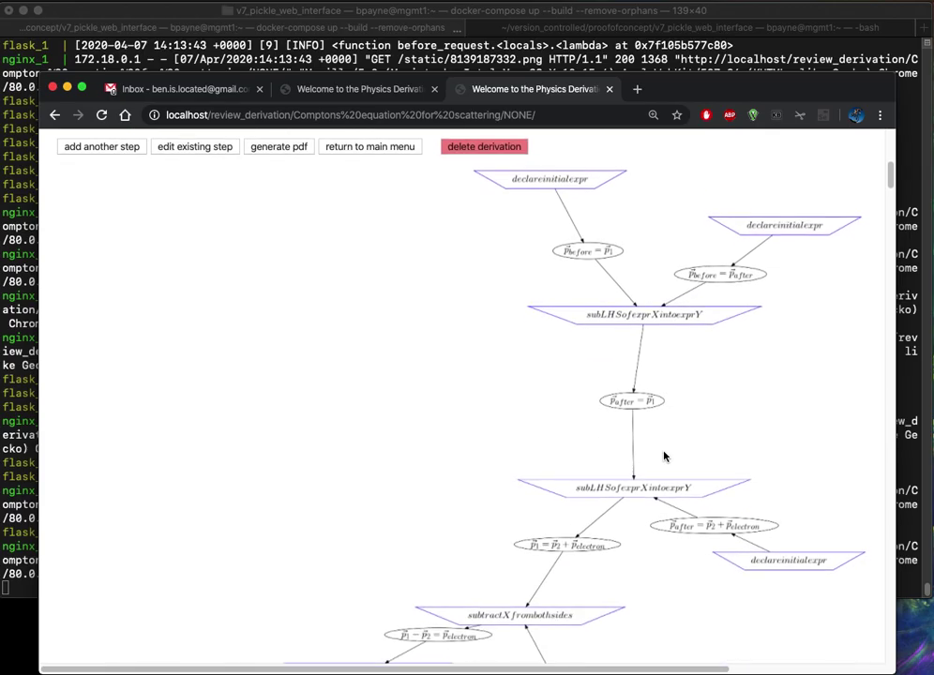
- Review the steps table for Comptons equation for scattering, including its inference rules, local IDs, input latex, feeds and output latex
{"action": "scroll", "coordinate": [664, 457], "scroll_direction": "down", "scroll_amount": 10}
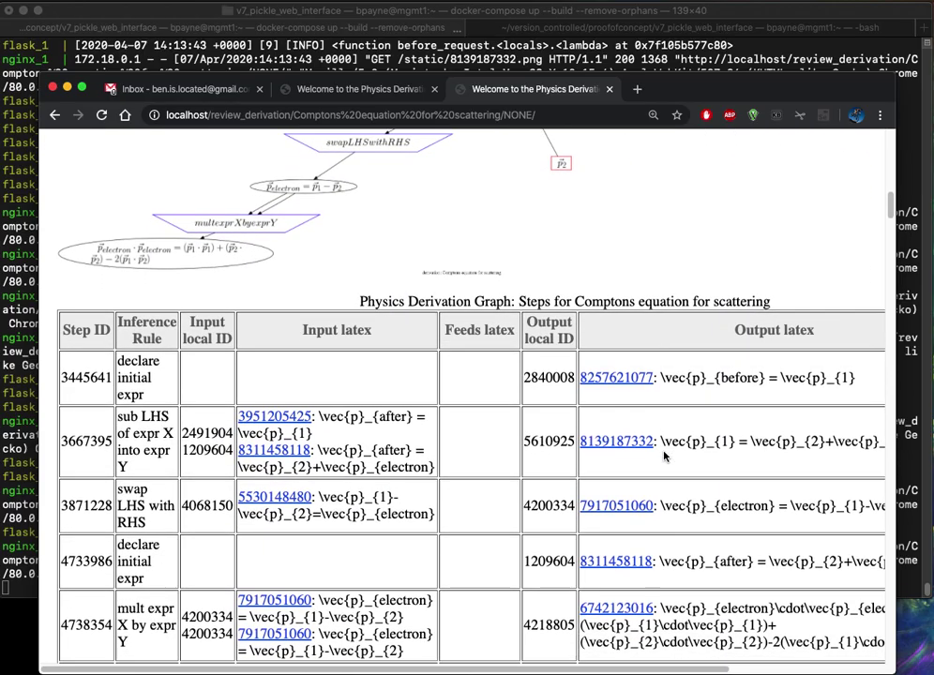
{"action": "scroll", "coordinate": [664, 457], "scroll_direction": "down", "scroll_amount": 2}
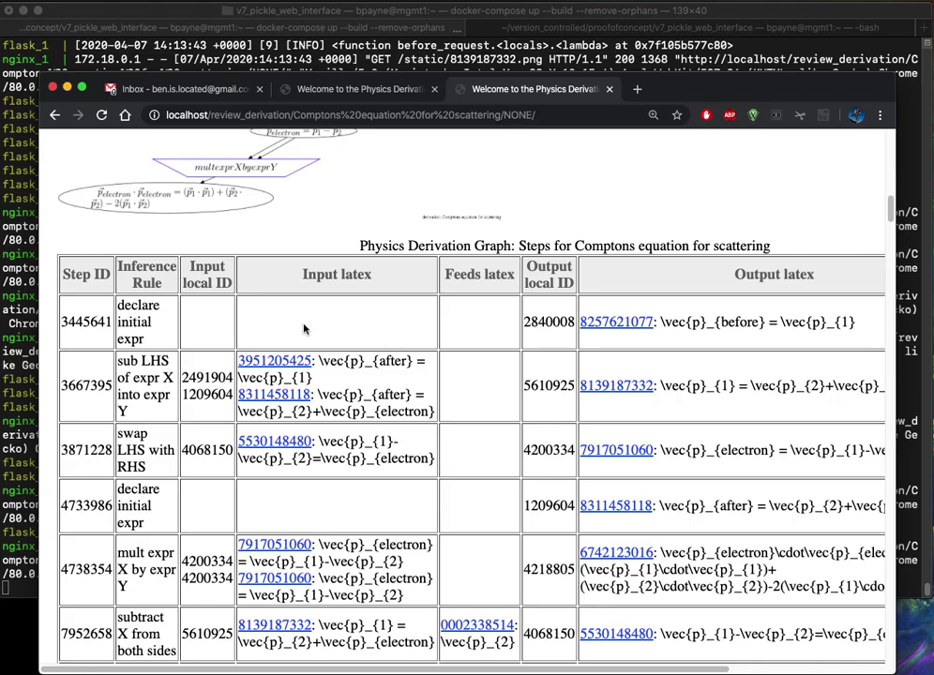
{"action": "scroll", "coordinate": [304, 328], "scroll_direction": "right", "scroll_amount": 4}
{"action": "scroll", "coordinate": [306, 329], "scroll_direction": "down", "scroll_amount": 4}
{"action": "scroll", "coordinate": [305, 328], "scroll_direction": "down", "scroll_amount": 5}
{"action": "scroll", "coordinate": [306, 329], "scroll_direction": "left", "scroll_amount": 4}
{"action": "scroll", "coordinate": [305, 323], "scroll_direction": "up", "scroll_amount": 4}
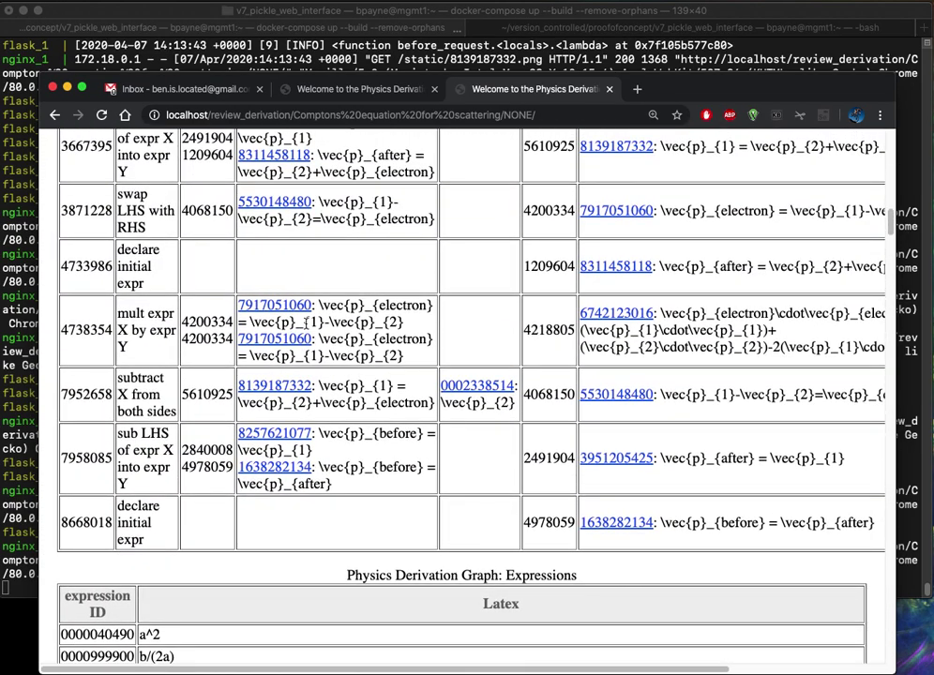
{"action": "scroll", "coordinate": [305, 321], "scroll_direction": "up", "scroll_amount": 4}
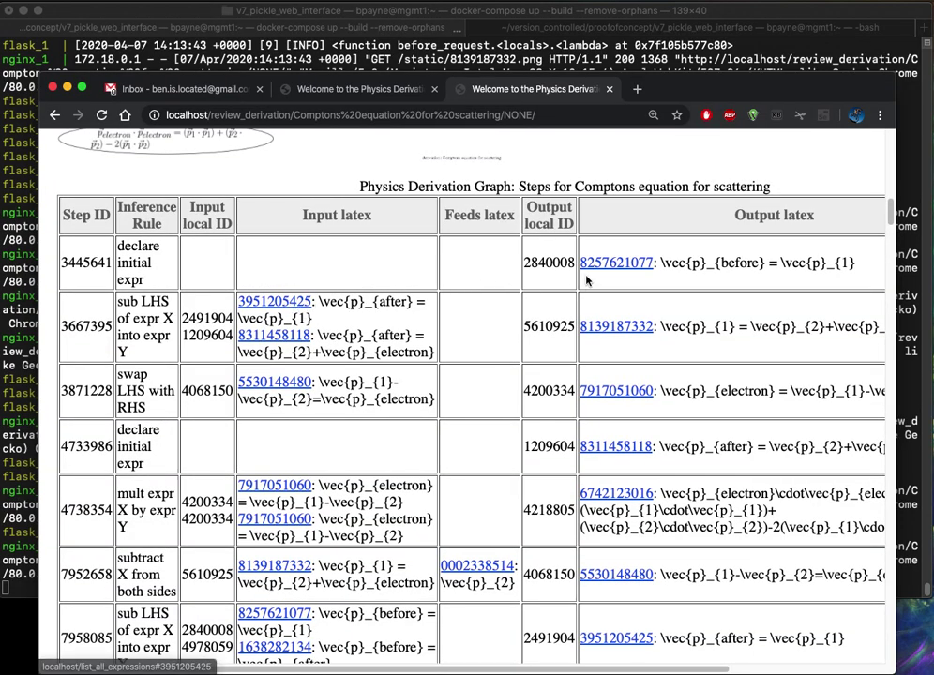
{"action": "left_click", "coordinate": [296, 305]}
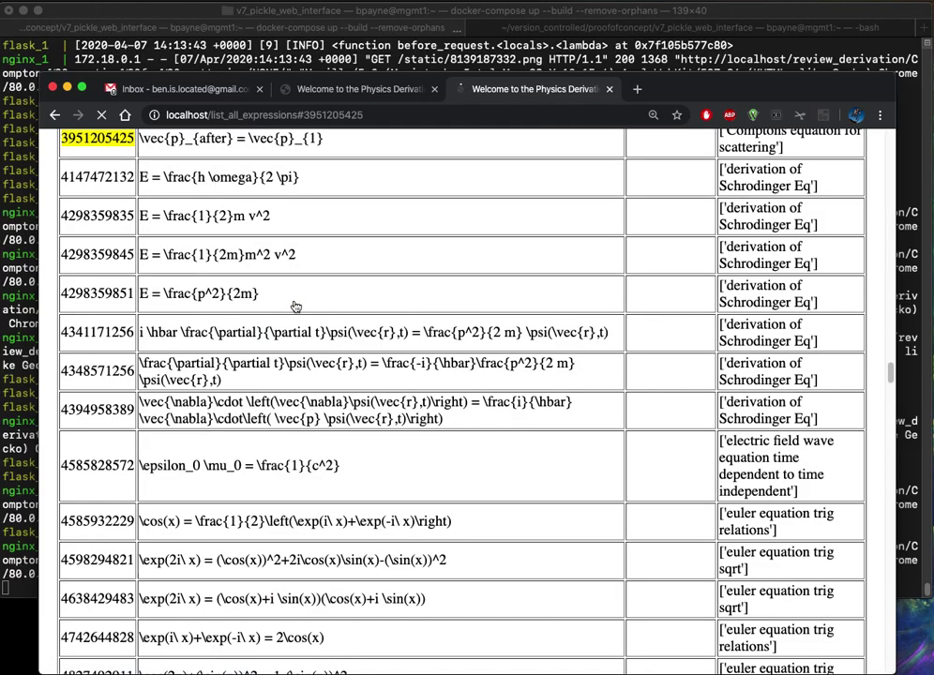
{"action": "scroll", "coordinate": [297, 307], "scroll_direction": "up", "scroll_amount": 1}
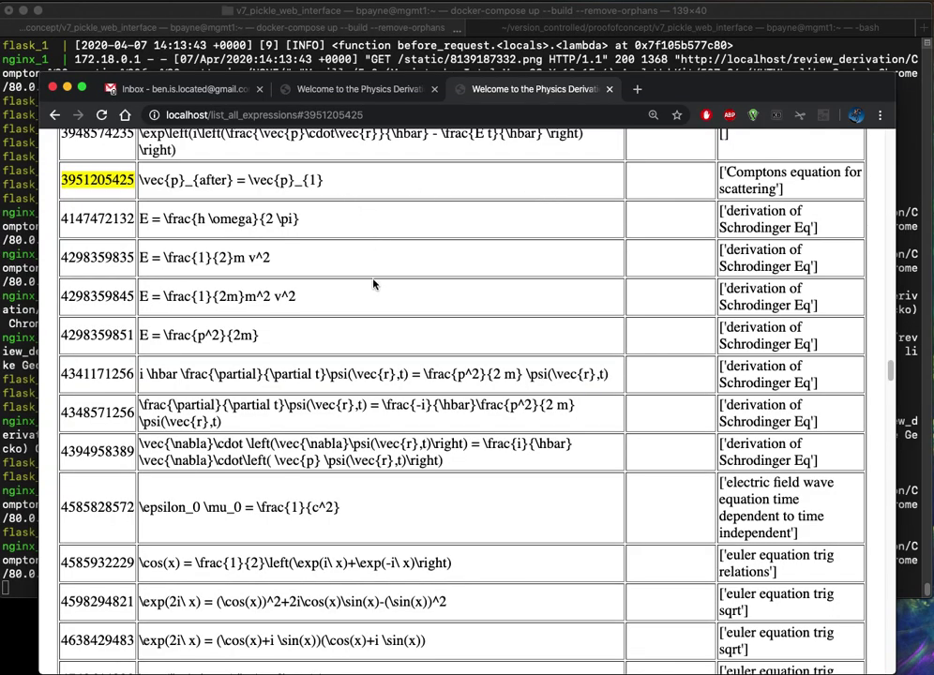
{"action": "left_click", "coordinate": [55, 115]}
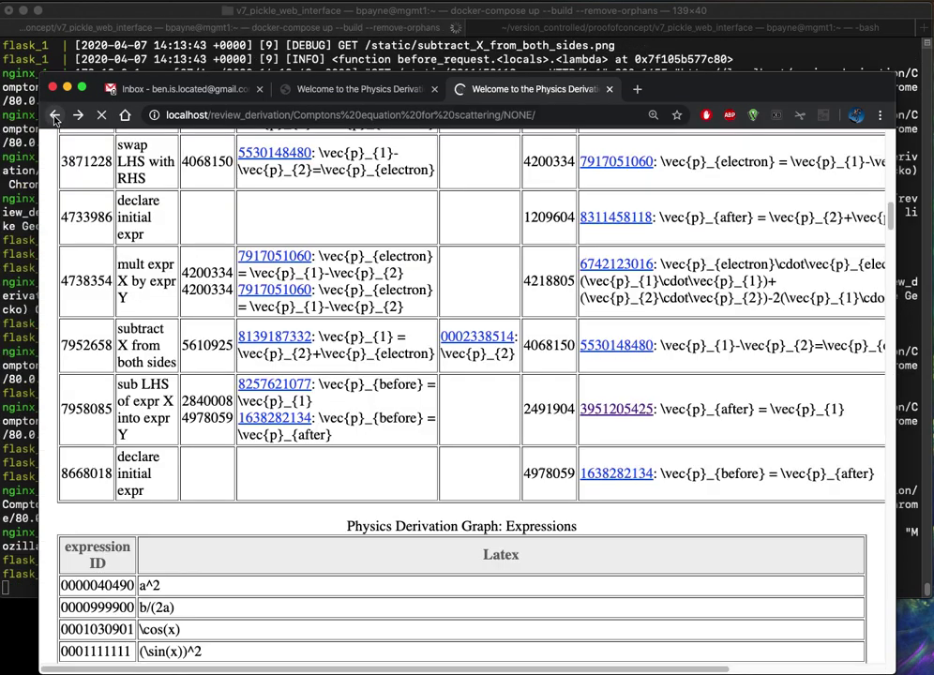
- Look over the derivation's steps table again and the expressions table that follows it
{"action": "scroll", "coordinate": [460, 525], "scroll_direction": "right", "scroll_amount": 2}
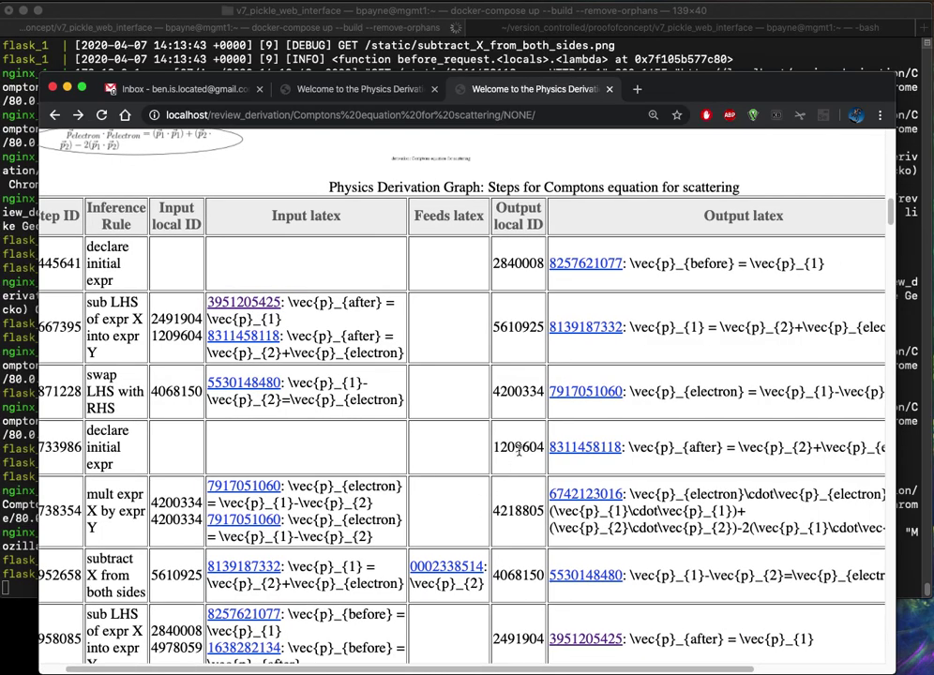
{"action": "scroll", "coordinate": [431, 432], "scroll_direction": "down", "scroll_amount": 5}
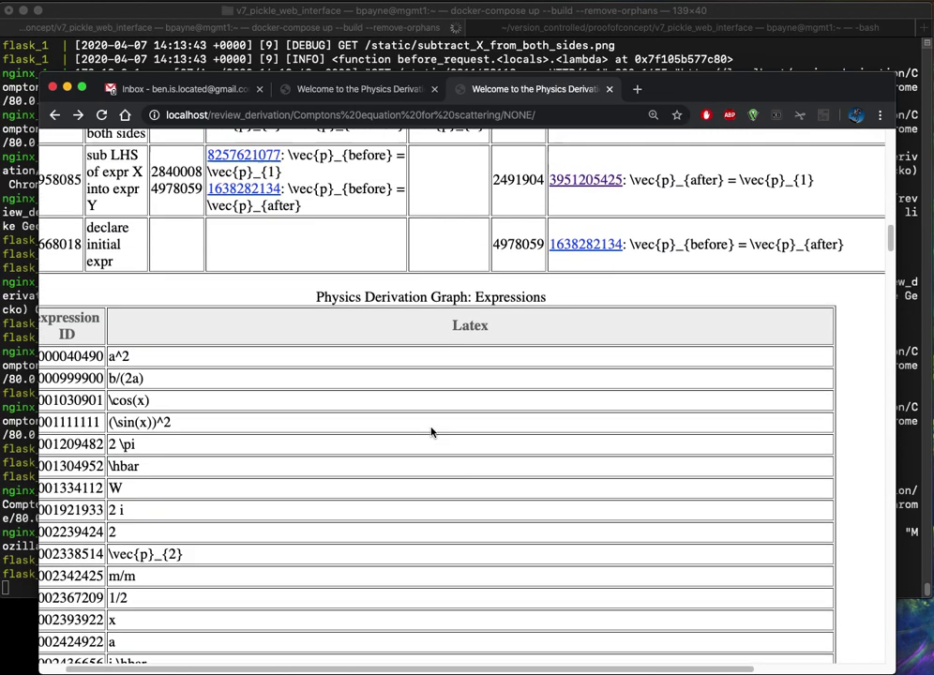
{"action": "scroll", "coordinate": [431, 431], "scroll_direction": "up", "scroll_amount": 3}
{"action": "scroll", "coordinate": [431, 432], "scroll_direction": "up", "scroll_amount": 3}
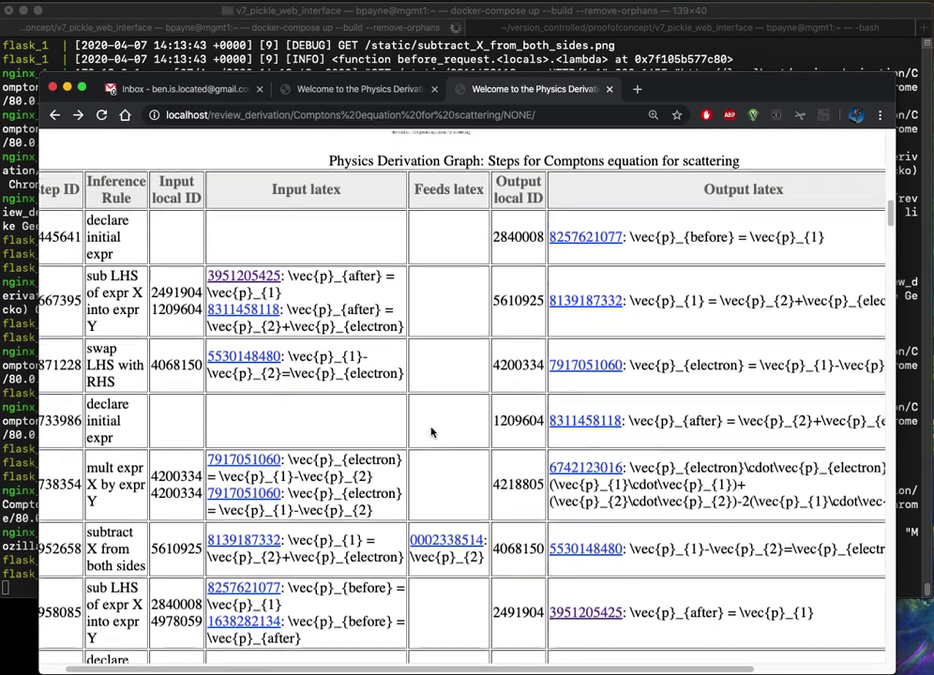
{"action": "scroll", "coordinate": [431, 431], "scroll_direction": "down", "scroll_amount": 2}
{"action": "scroll", "coordinate": [431, 431], "scroll_direction": "down", "scroll_amount": 3}
{"action": "scroll", "coordinate": [432, 431], "scroll_direction": "left", "scroll_amount": 2}
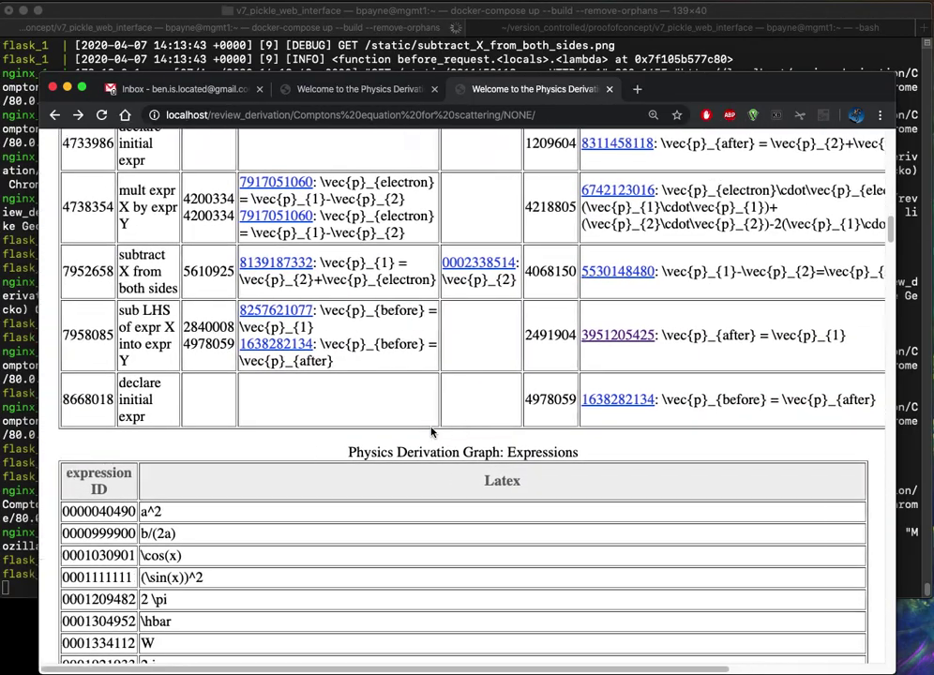
- Sort the expressions table below the Compton derivation's steps by expression ID, toggling the order until the lowest IDs come first
{"action": "scroll", "coordinate": [431, 431], "scroll_direction": "down", "scroll_amount": 4}
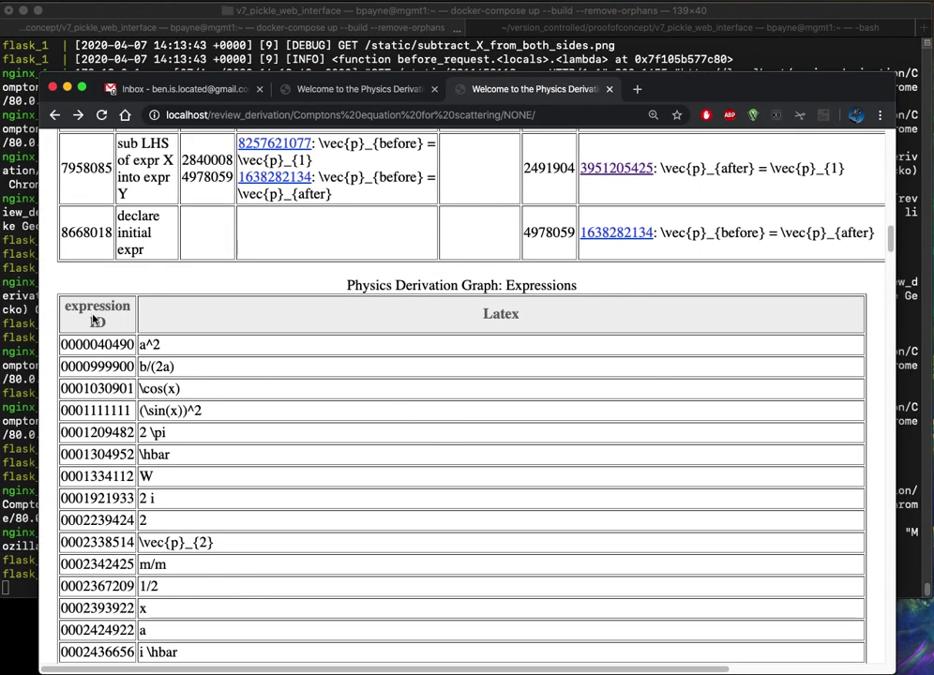
{"action": "left_click", "coordinate": [93, 319]}
{"action": "left_click", "coordinate": [94, 320]}
{"action": "left_click", "coordinate": [94, 319]}
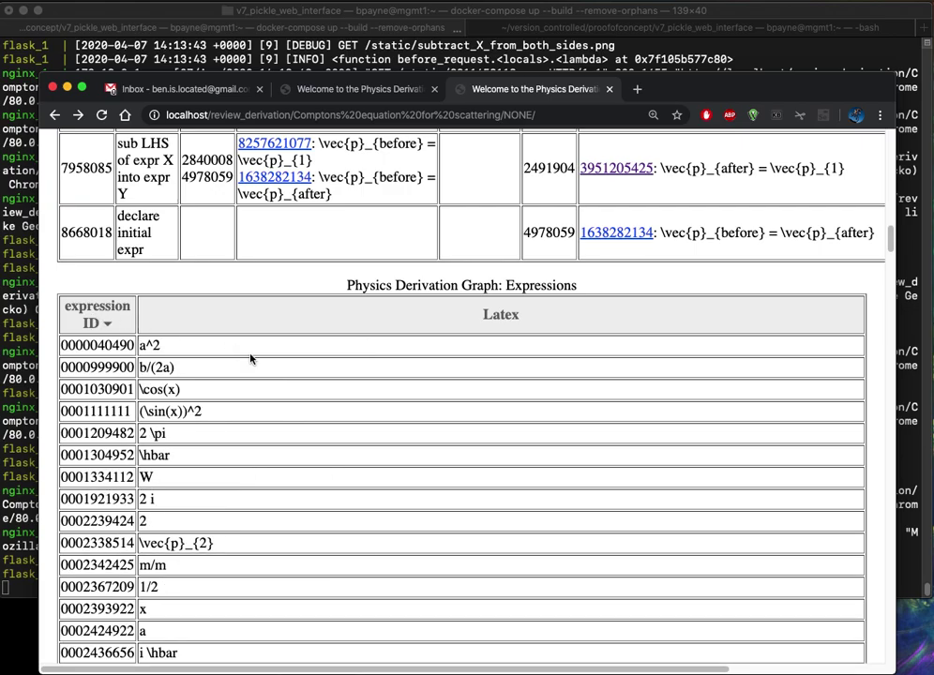
- Go back to the editor's existing derivations and generate the PDF file for maxwell to electric field wave equation
{"action": "scroll", "coordinate": [330, 476], "scroll_direction": "up", "scroll_amount": 15}
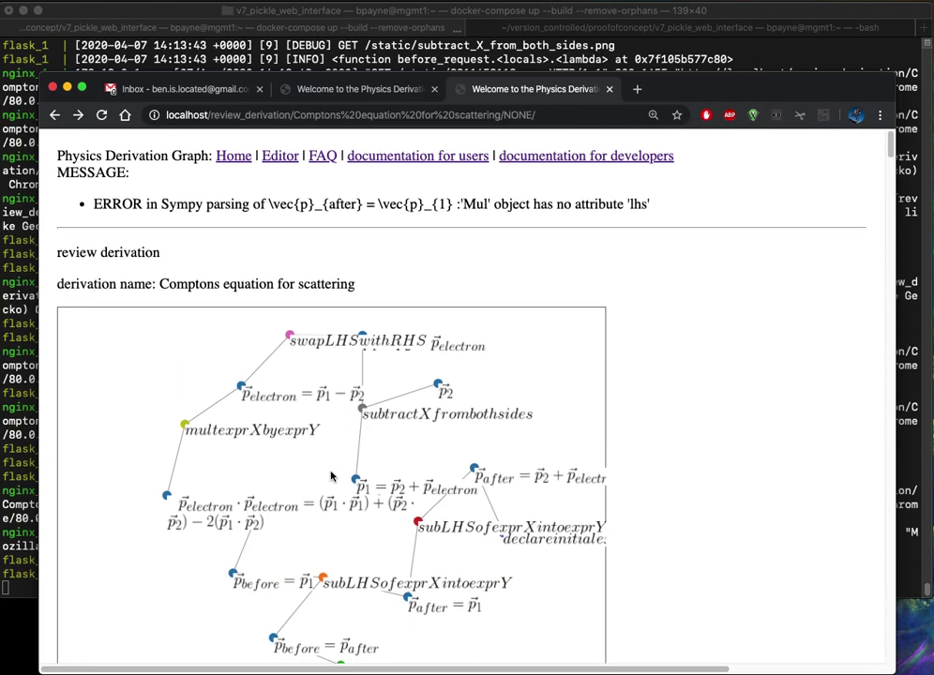
{"action": "left_click", "coordinate": [278, 157]}
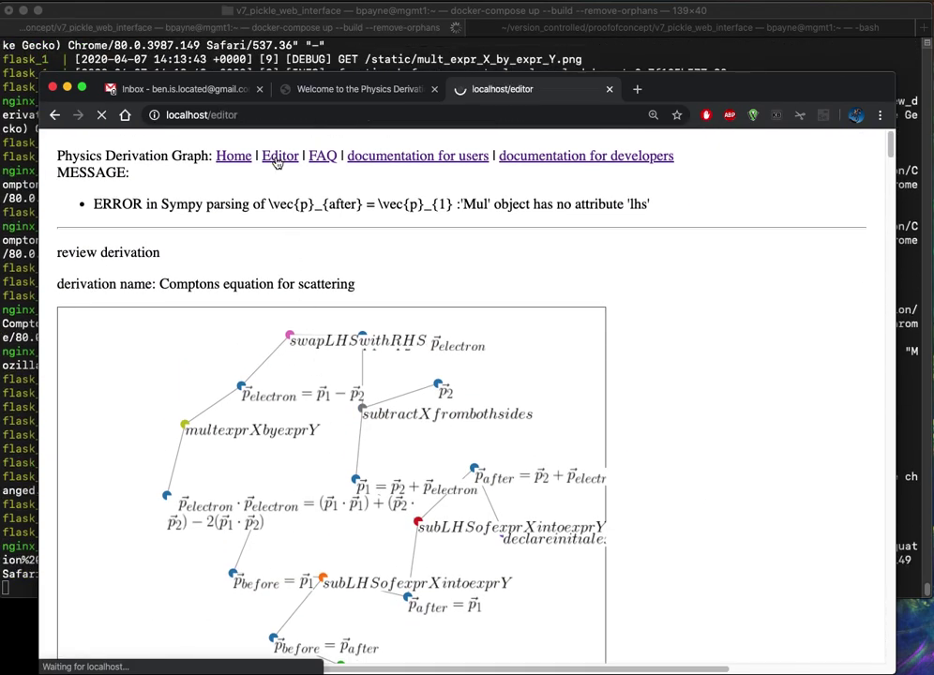
{"action": "left_click", "coordinate": [150, 245]}
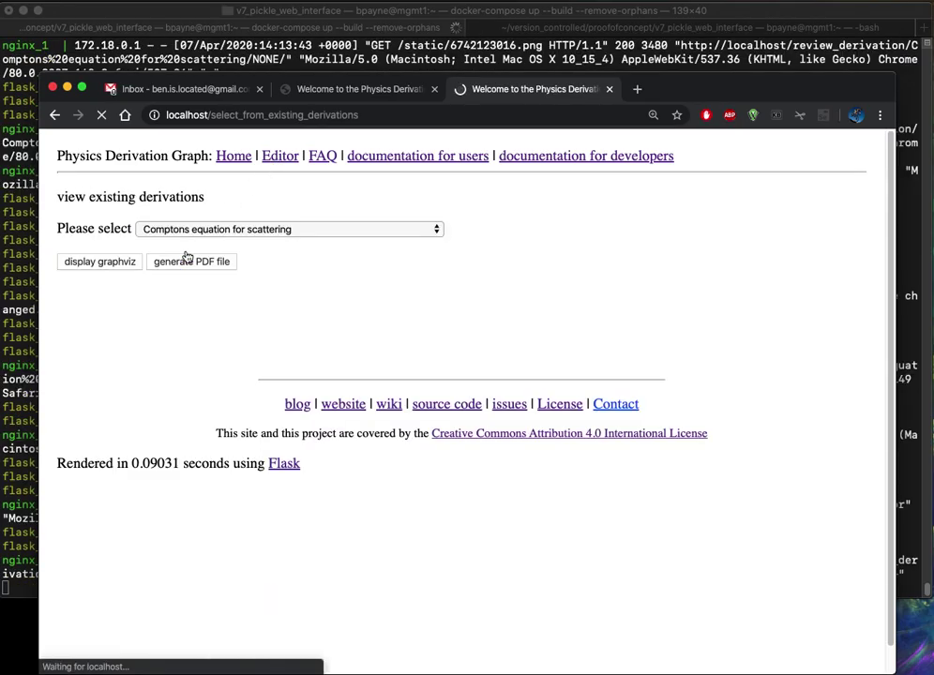
{"action": "left_click", "coordinate": [190, 231]}
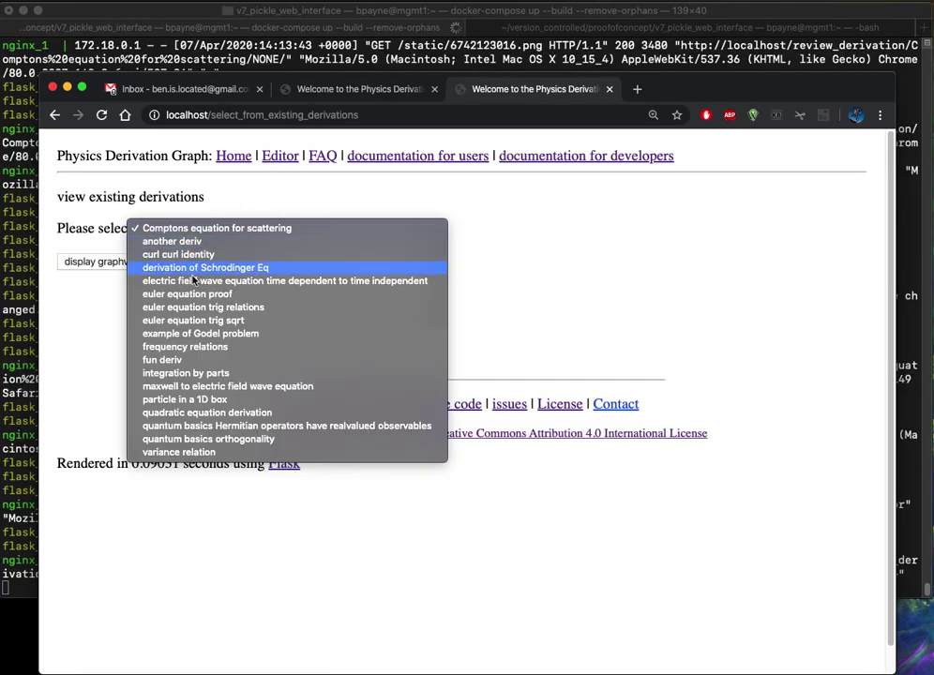
{"action": "left_click", "coordinate": [216, 388]}
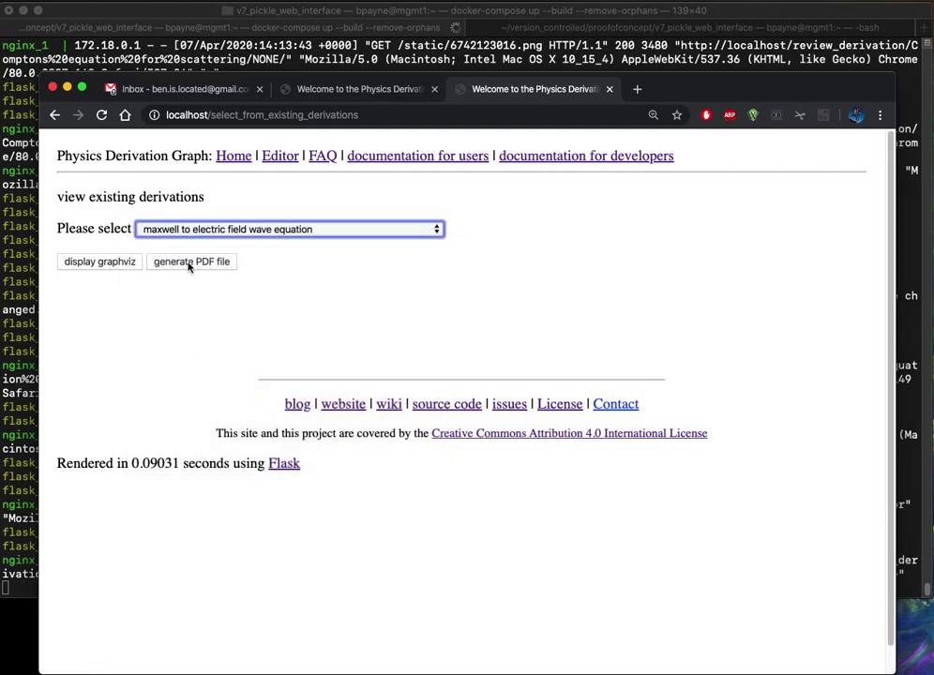
{"action": "left_click", "coordinate": [189, 263]}
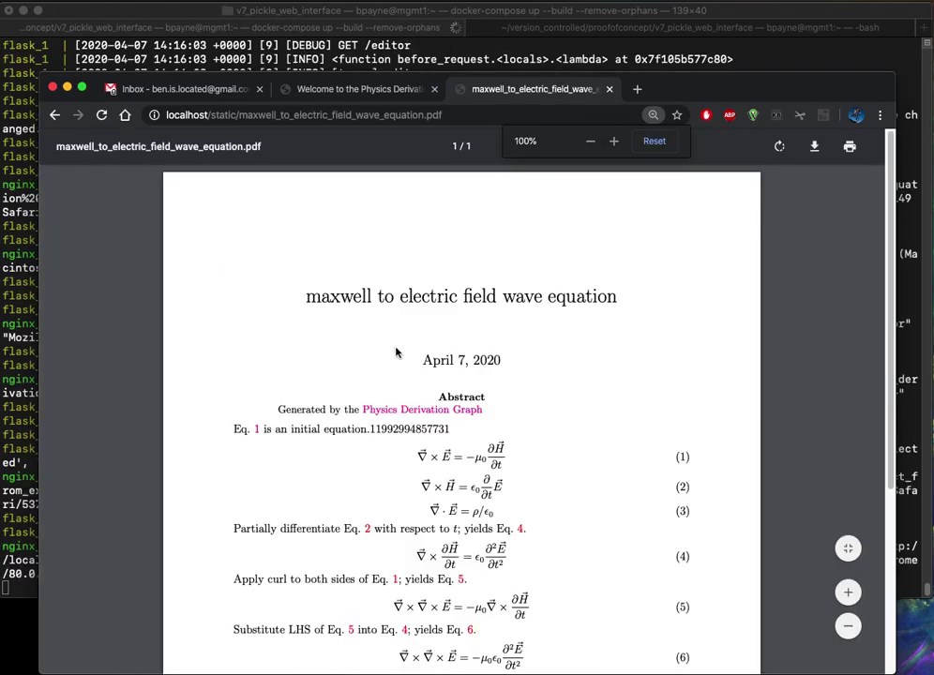
- Read through the generated Maxwell PDF, following the equations and inference-rule sentences from the initial equation to the final one
{"action": "scroll", "coordinate": [645, 432], "scroll_direction": "down", "scroll_amount": 3}
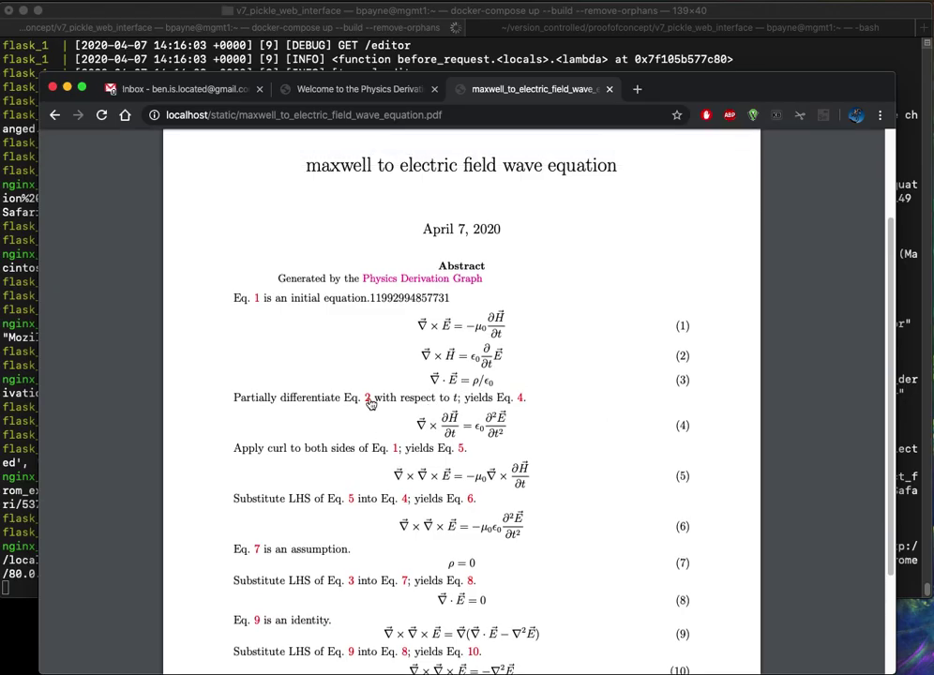
{"action": "scroll", "coordinate": [528, 368], "scroll_direction": "down", "scroll_amount": 3}
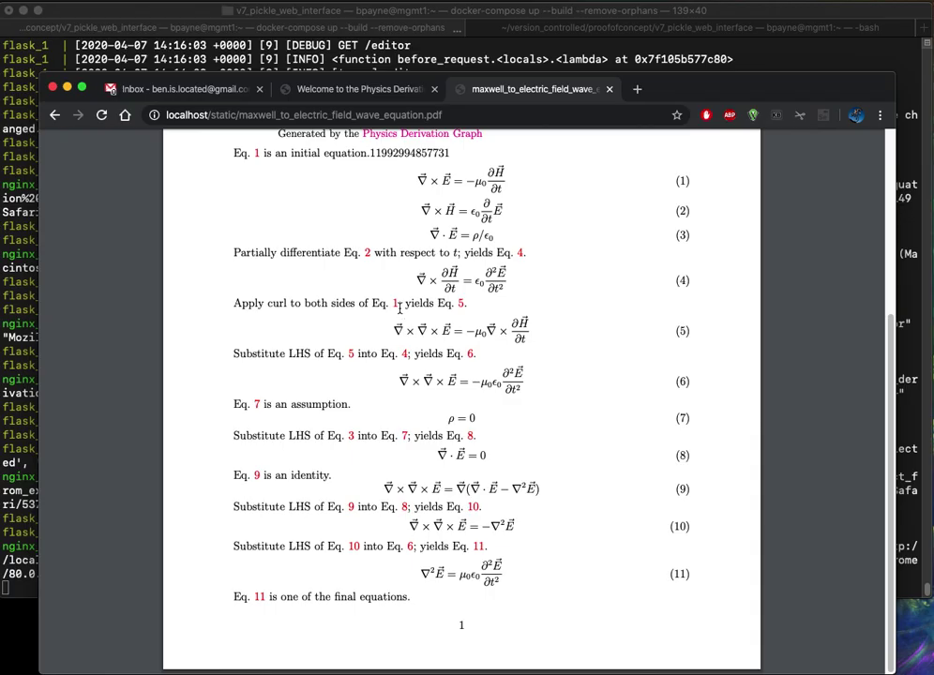
{"action": "scroll", "coordinate": [396, 311], "scroll_direction": "up", "scroll_amount": 1}
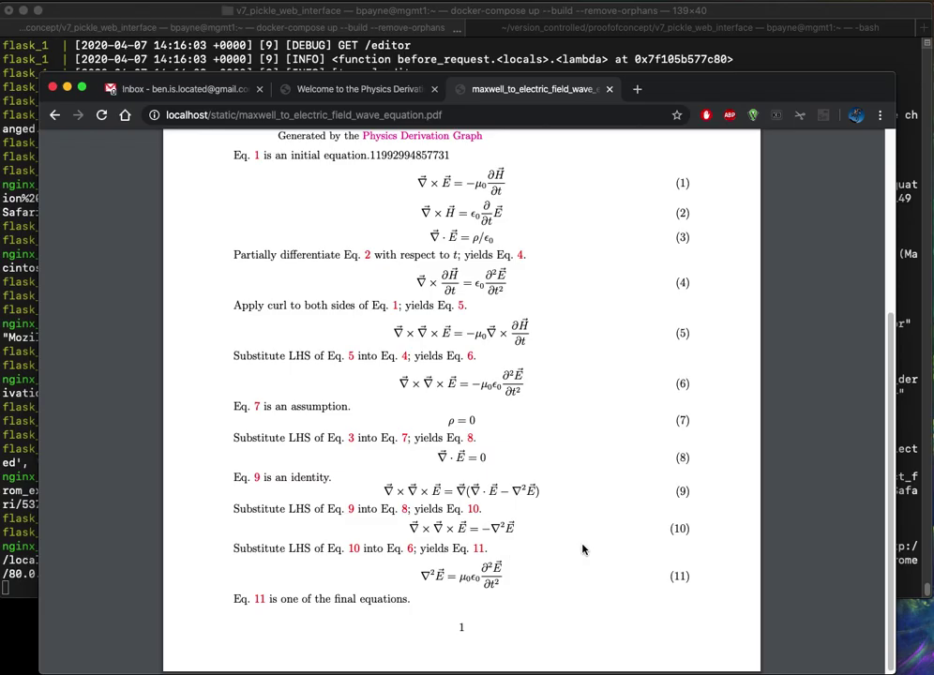
{"action": "scroll", "coordinate": [582, 549], "scroll_direction": "up", "scroll_amount": 3}
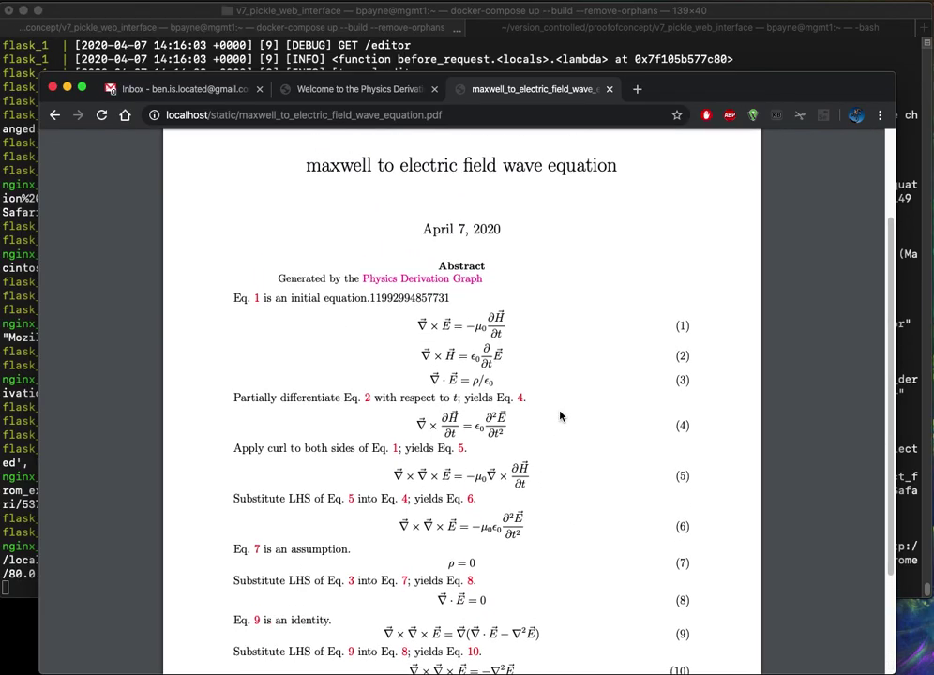
{"action": "scroll", "coordinate": [562, 410], "scroll_direction": "up", "scroll_amount": 3}
{"action": "scroll", "coordinate": [562, 411], "scroll_direction": "down", "scroll_amount": 6}
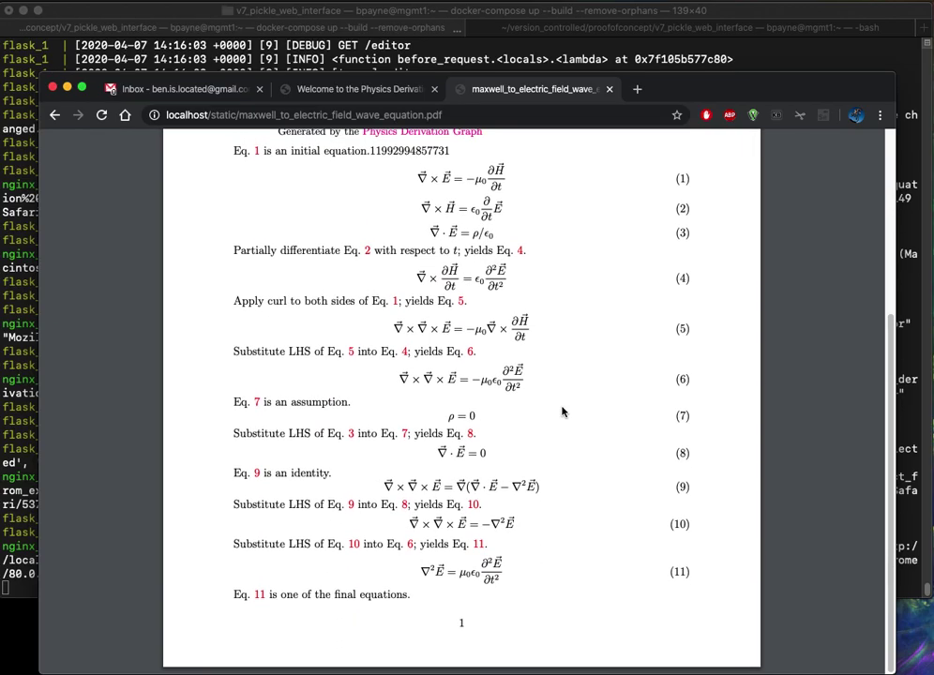
- Leave the PDF and display the graphviz review of maxwell to electric field wave equation, moving from its graphs to the steps table
{"action": "left_click", "coordinate": [55, 115]}
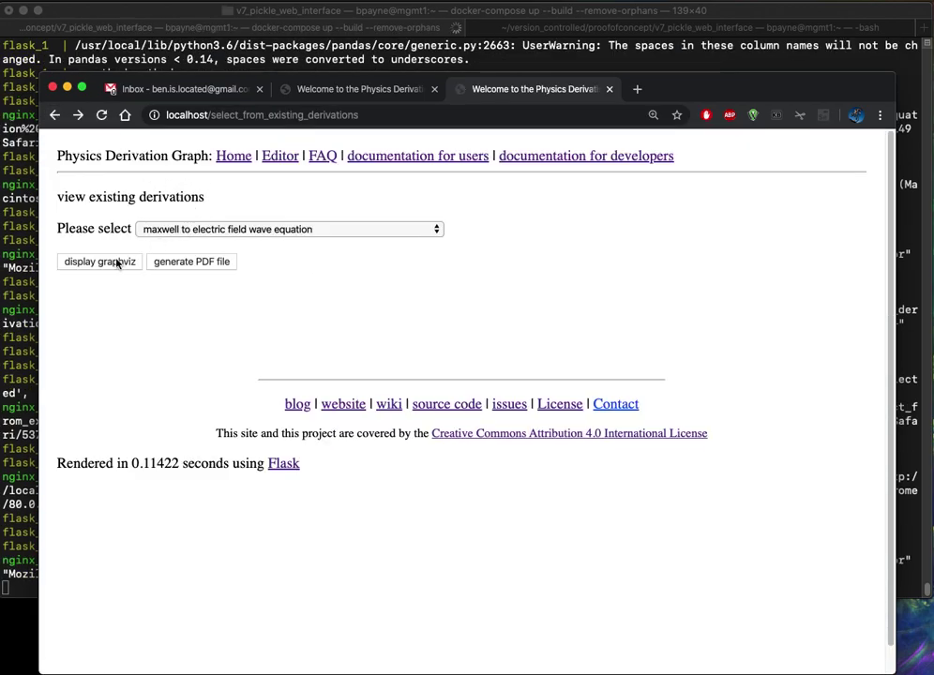
{"action": "left_click", "coordinate": [117, 264]}
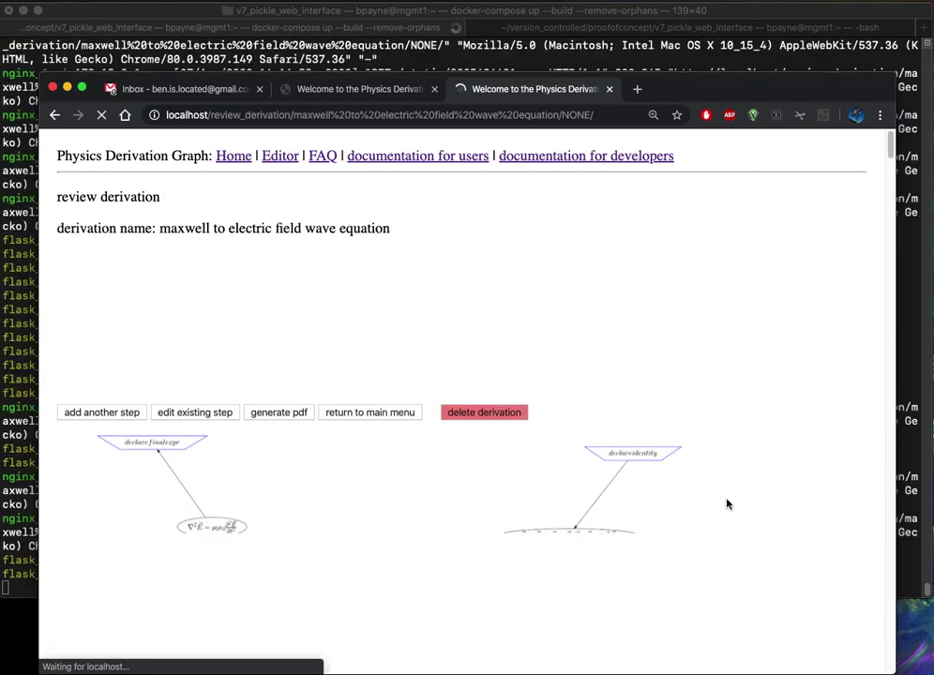
{"action": "scroll", "coordinate": [727, 504], "scroll_direction": "down", "scroll_amount": 10}
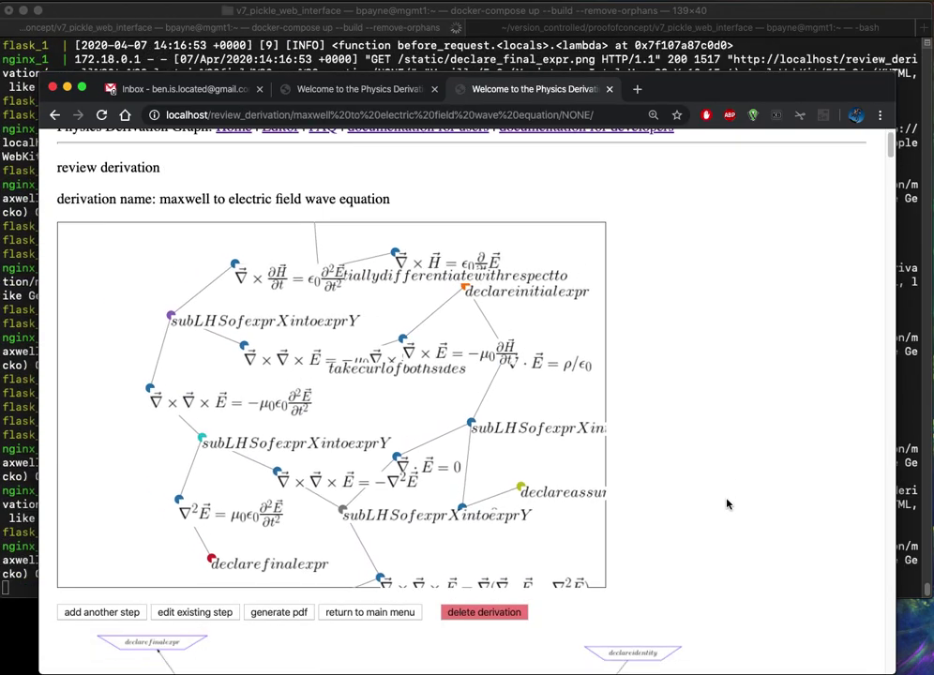
{"action": "scroll", "coordinate": [727, 505], "scroll_direction": "down", "scroll_amount": 10}
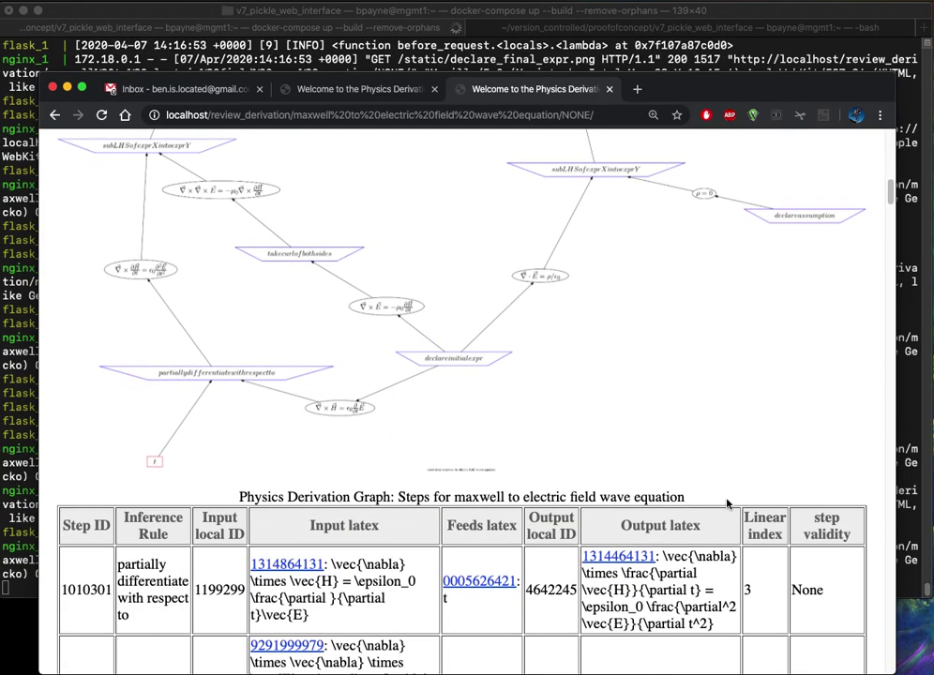
{"action": "scroll", "coordinate": [727, 504], "scroll_direction": "down", "scroll_amount": 3}
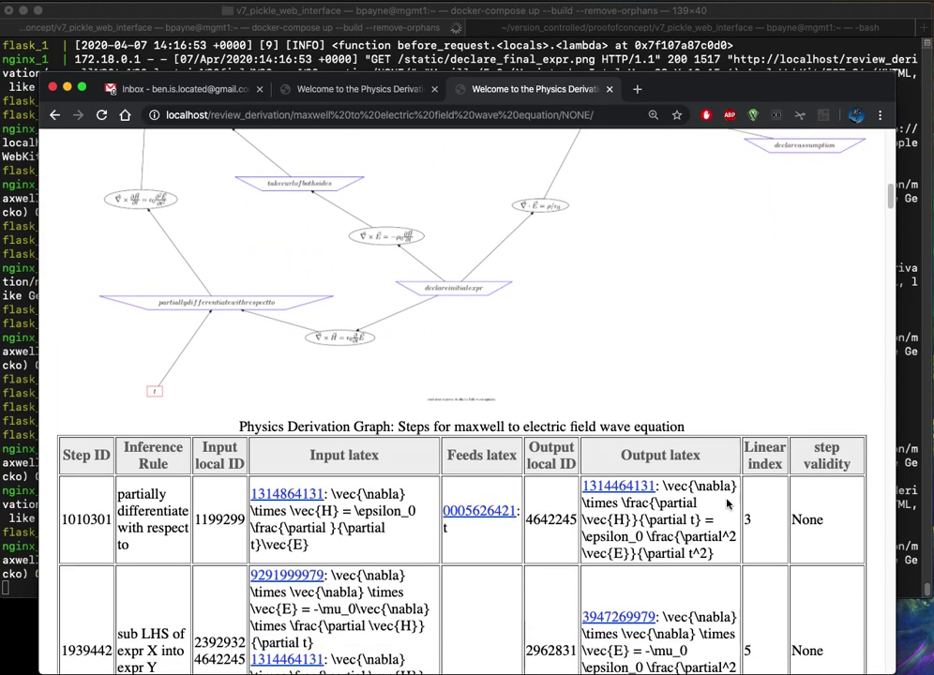
{"action": "scroll", "coordinate": [726, 505], "scroll_direction": "down", "scroll_amount": 3}
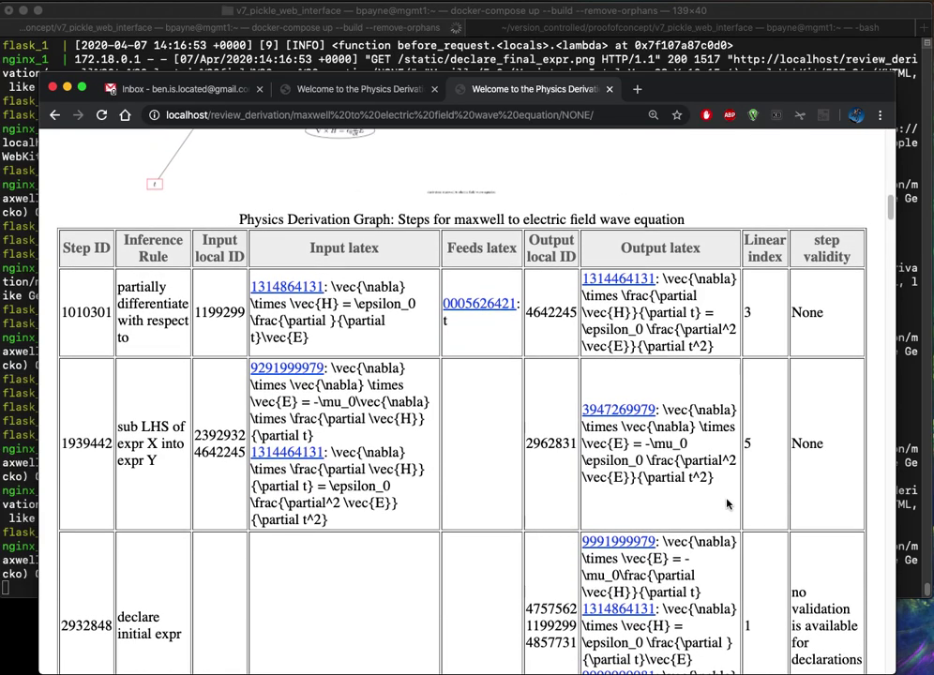
- Sort the Maxwell derivation's steps table by step validity with the declaration steps first, and look over the validity entries
{"action": "scroll", "coordinate": [788, 309], "scroll_direction": "up", "scroll_amount": 1}
{"action": "left_click", "coordinate": [822, 250]}
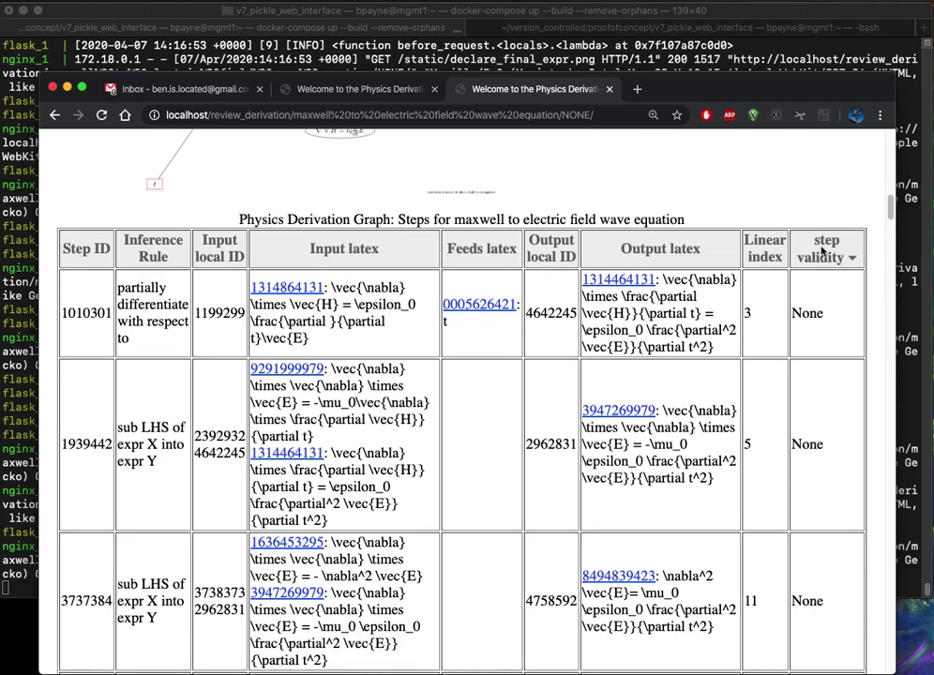
{"action": "left_click", "coordinate": [823, 249]}
{"action": "scroll", "coordinate": [697, 333], "scroll_direction": "down", "scroll_amount": 10}
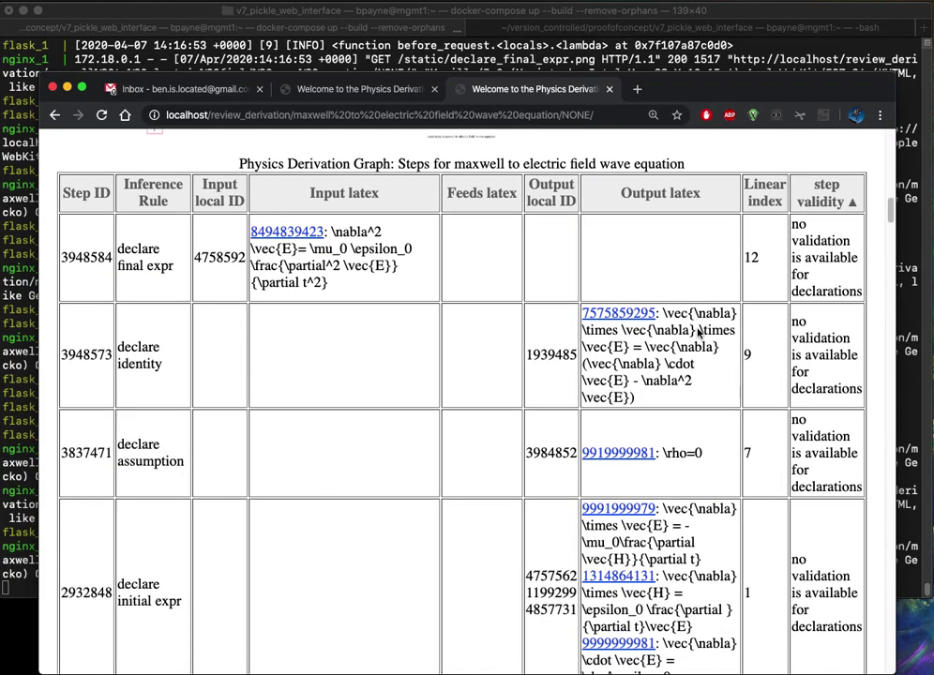
{"action": "scroll", "coordinate": [697, 333], "scroll_direction": "down", "scroll_amount": 5}
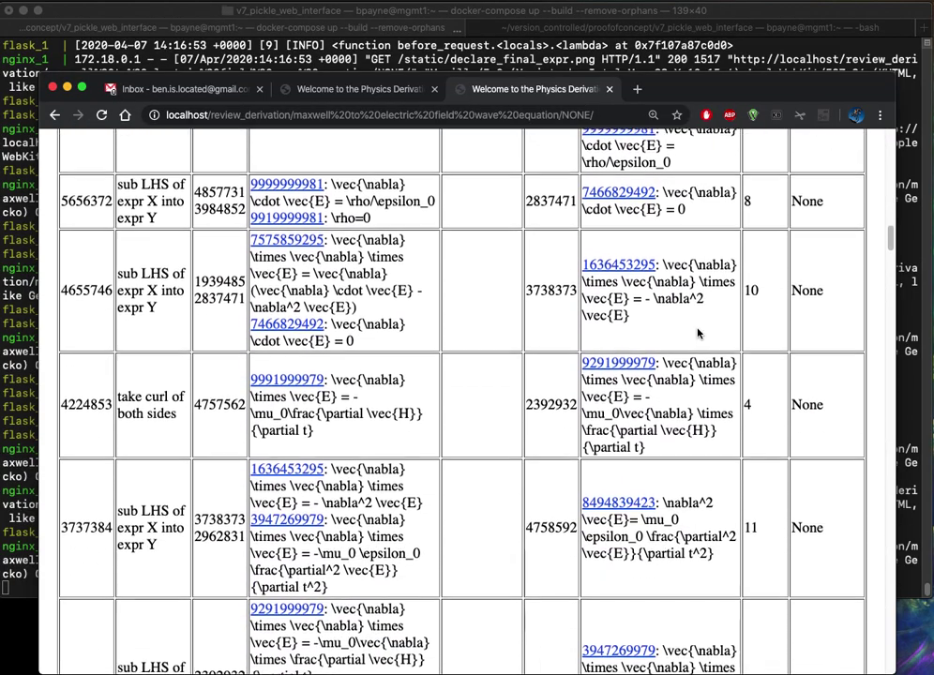
{"action": "scroll", "coordinate": [698, 333], "scroll_direction": "up", "scroll_amount": 15}
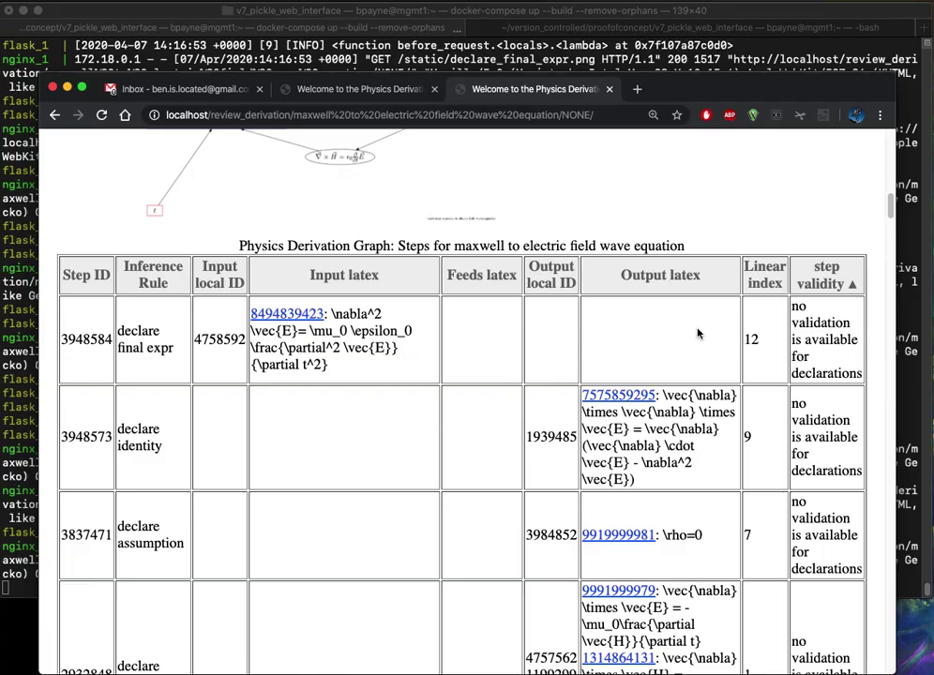
- Return to the editor's existing derivations and display the graphviz review of frequency relations
{"action": "scroll", "coordinate": [697, 333], "scroll_direction": "up", "scroll_amount": 10}
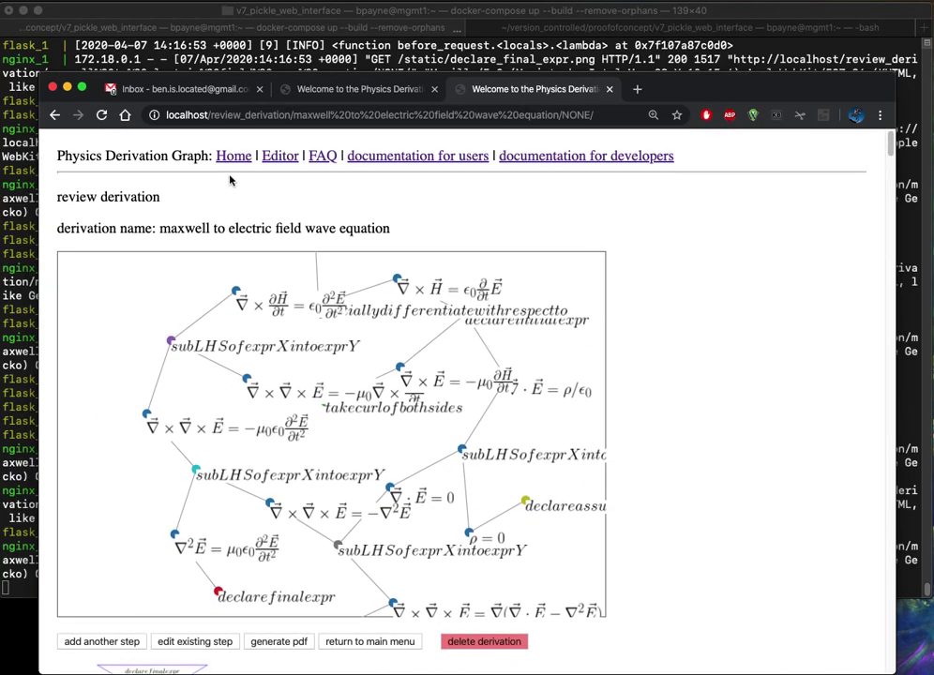
{"action": "left_click", "coordinate": [279, 158]}
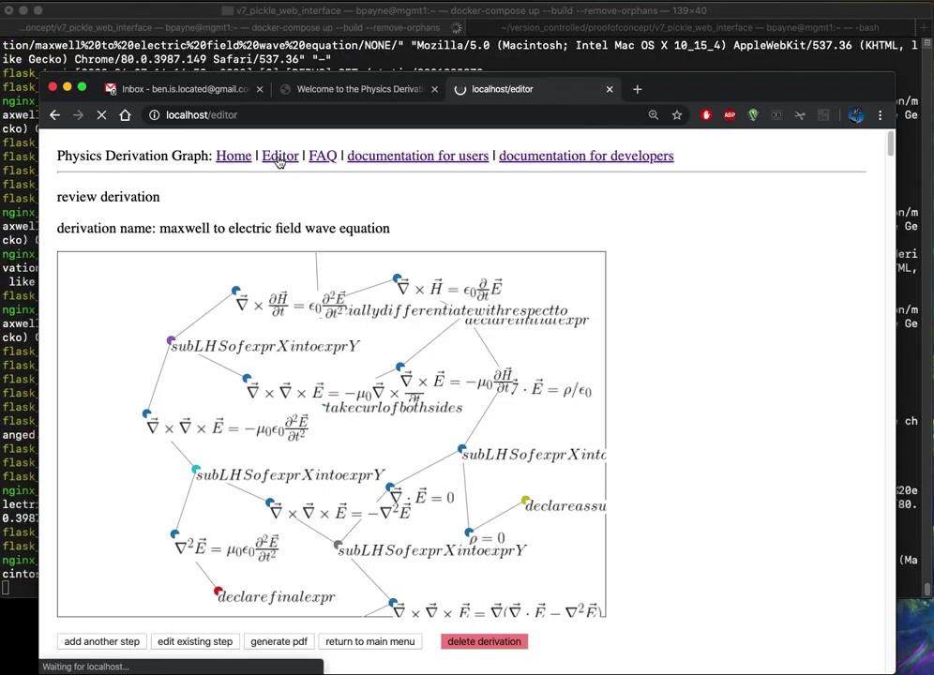
{"action": "left_click", "coordinate": [175, 245]}
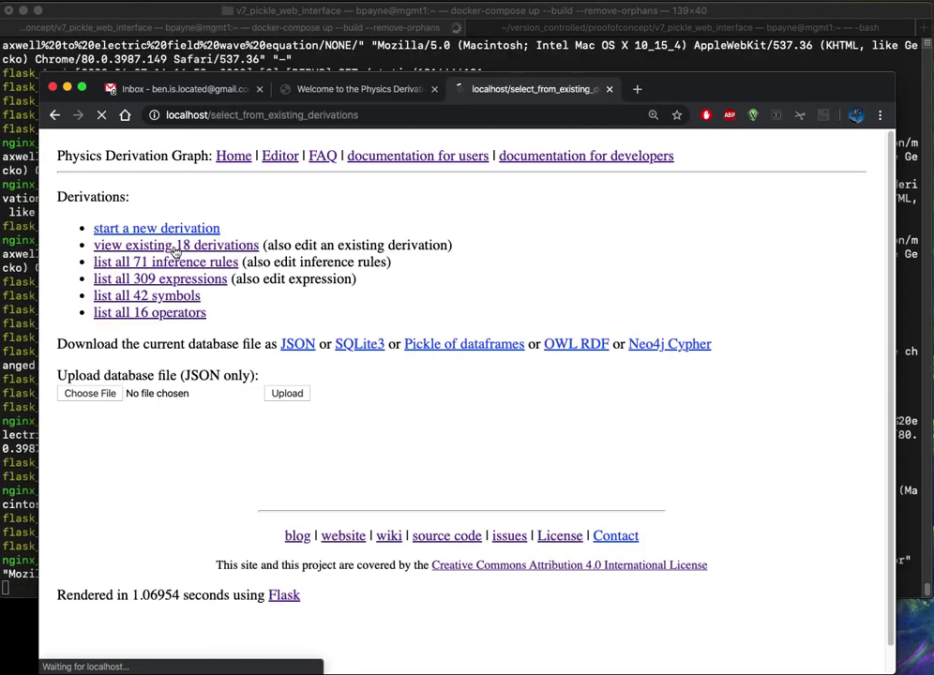
{"action": "left_click", "coordinate": [198, 233]}
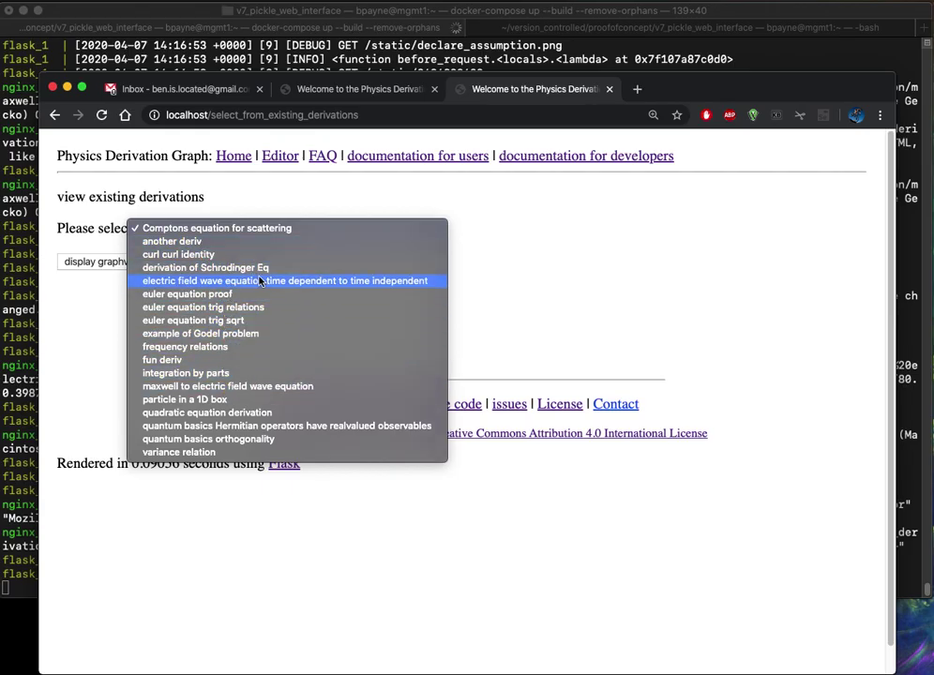
{"action": "left_click", "coordinate": [259, 346]}
{"action": "left_click", "coordinate": [128, 267]}
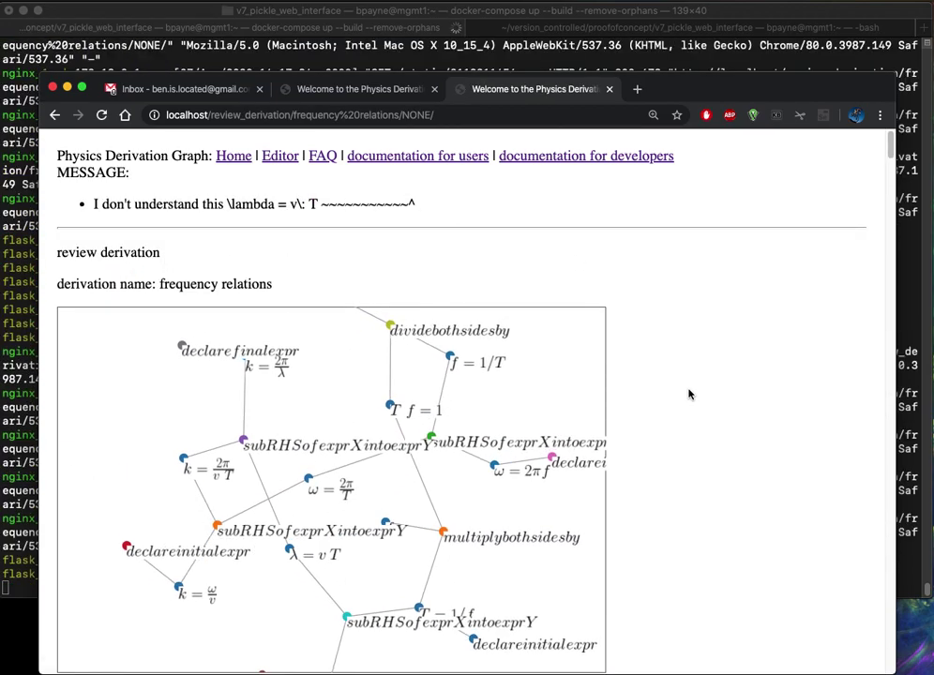
- Look over the frequency relations review page, including its parsing message, interactive graph and static graphviz diagram
{"action": "scroll", "coordinate": [689, 393], "scroll_direction": "down", "scroll_amount": 5}
{"action": "scroll", "coordinate": [689, 394], "scroll_direction": "down", "scroll_amount": 10}
{"action": "scroll", "coordinate": [689, 394], "scroll_direction": "up", "scroll_amount": 8}
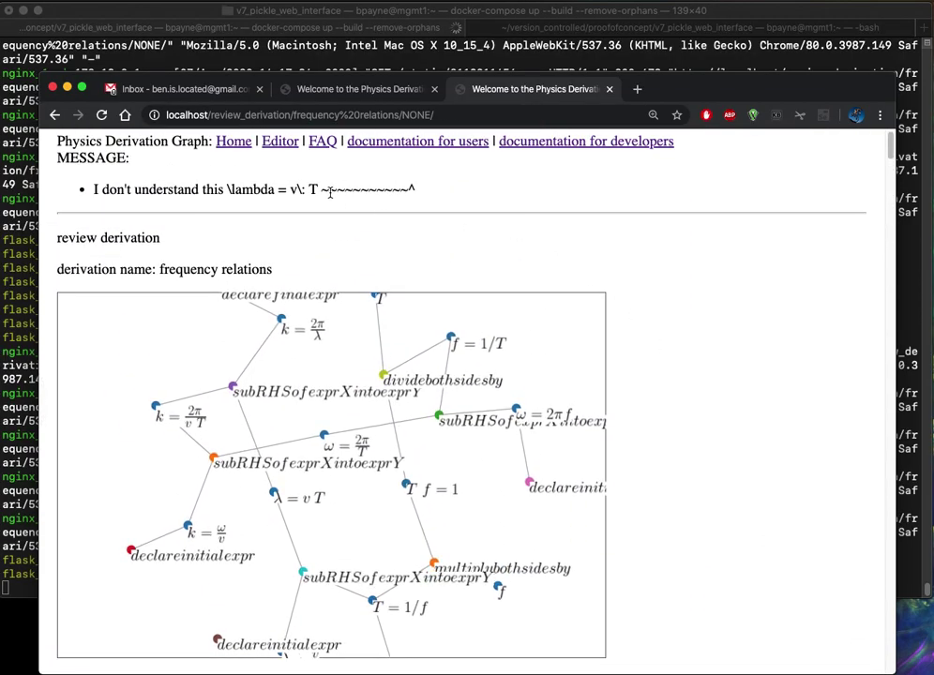
{"action": "scroll", "coordinate": [650, 308], "scroll_direction": "down", "scroll_amount": 15}
{"action": "scroll", "coordinate": [650, 312], "scroll_direction": "up", "scroll_amount": 15}
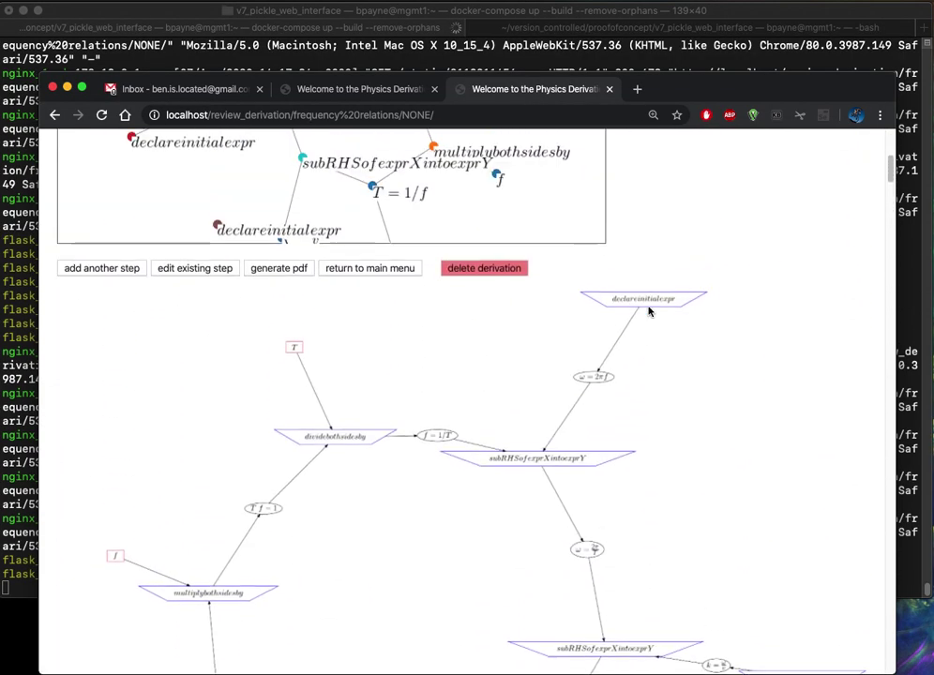
{"action": "scroll", "coordinate": [649, 311], "scroll_direction": "up", "scroll_amount": 2}
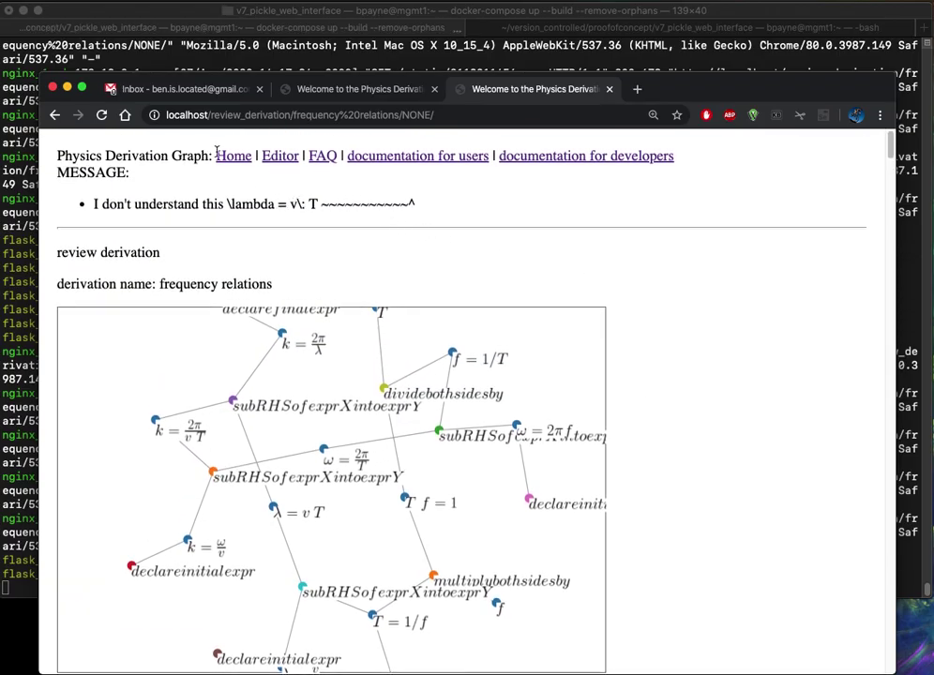
- Return to the editor's existing derivations and display the graphviz review of quadratic equation derivation
{"action": "left_click", "coordinate": [286, 158]}
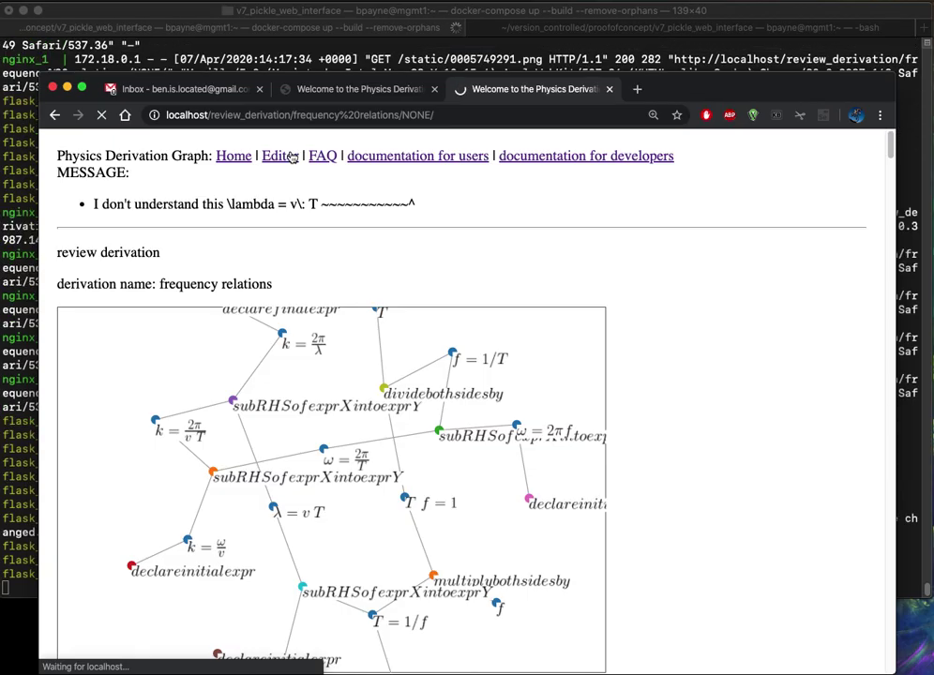
{"action": "left_click", "coordinate": [173, 246]}
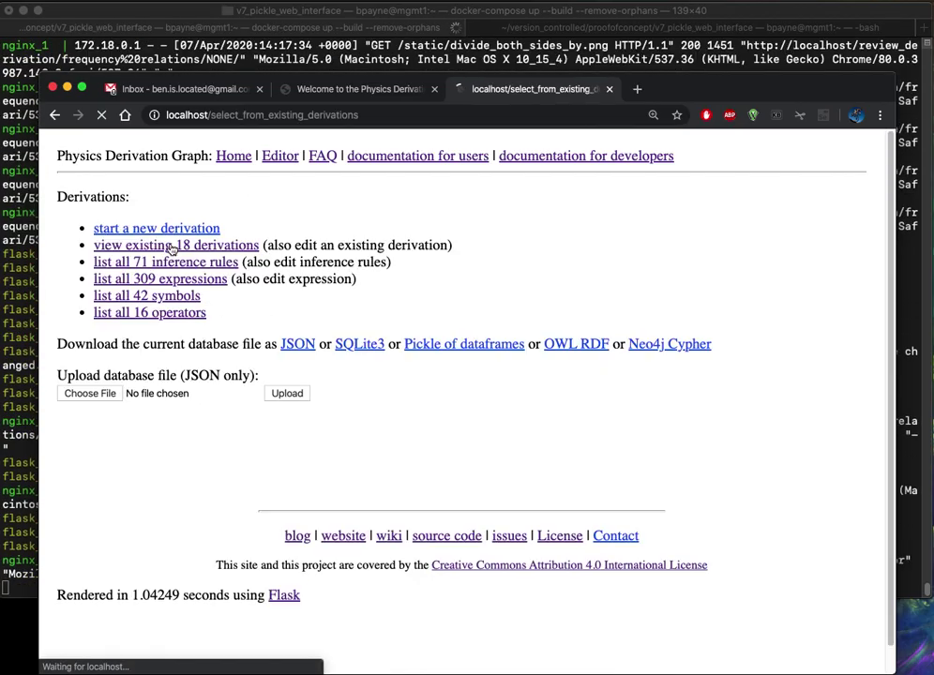
{"action": "left_click", "coordinate": [204, 235]}
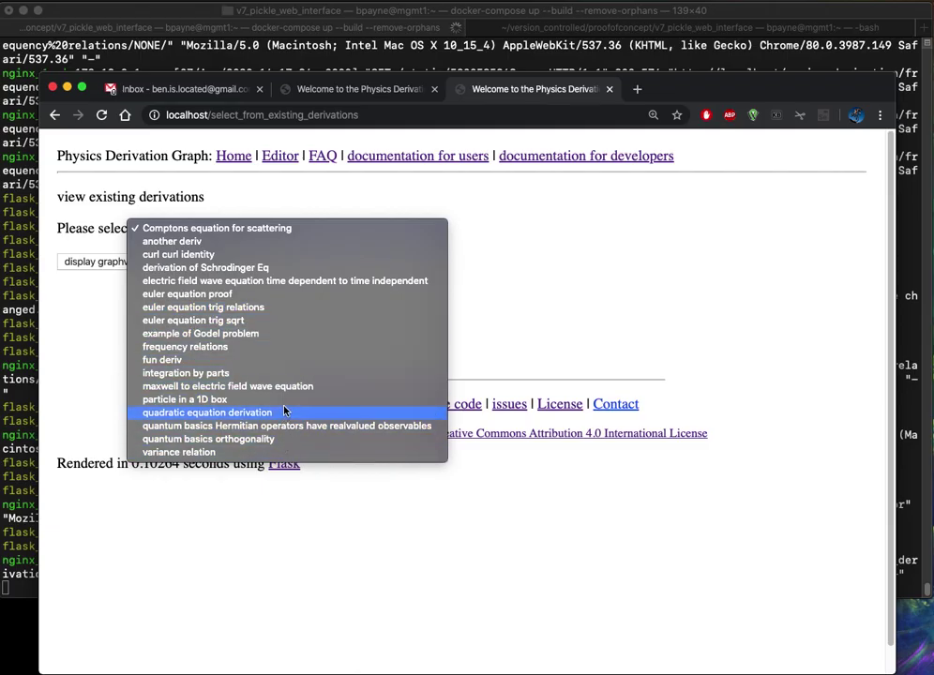
{"action": "left_click", "coordinate": [222, 413]}
{"action": "left_click", "coordinate": [119, 263]}
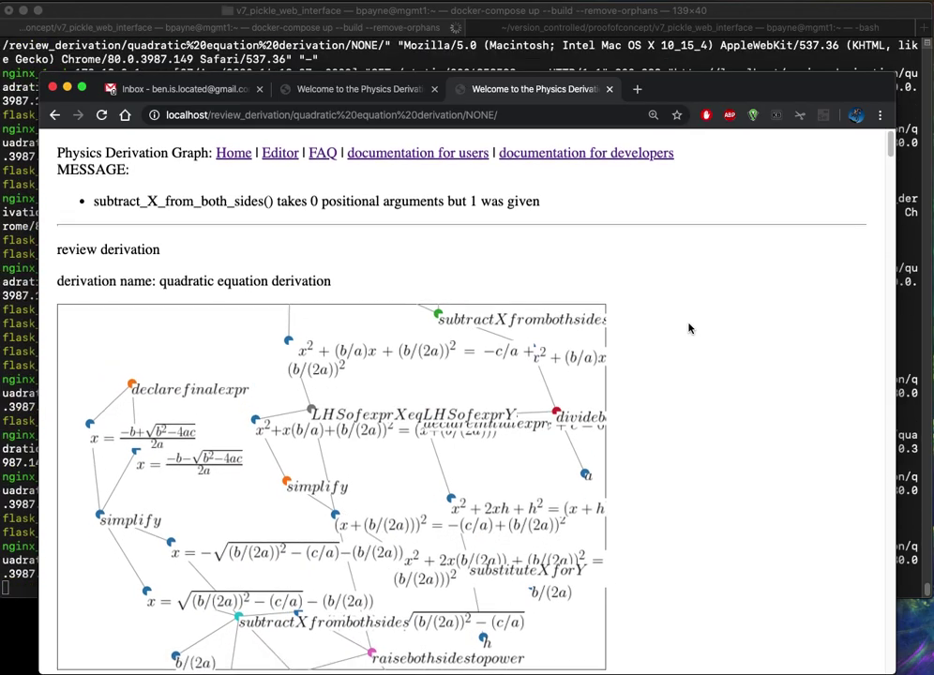
- Return to the editor and start a new derivation named "my great derivation"
{"action": "scroll", "coordinate": [616, 287], "scroll_direction": "down", "scroll_amount": 10}
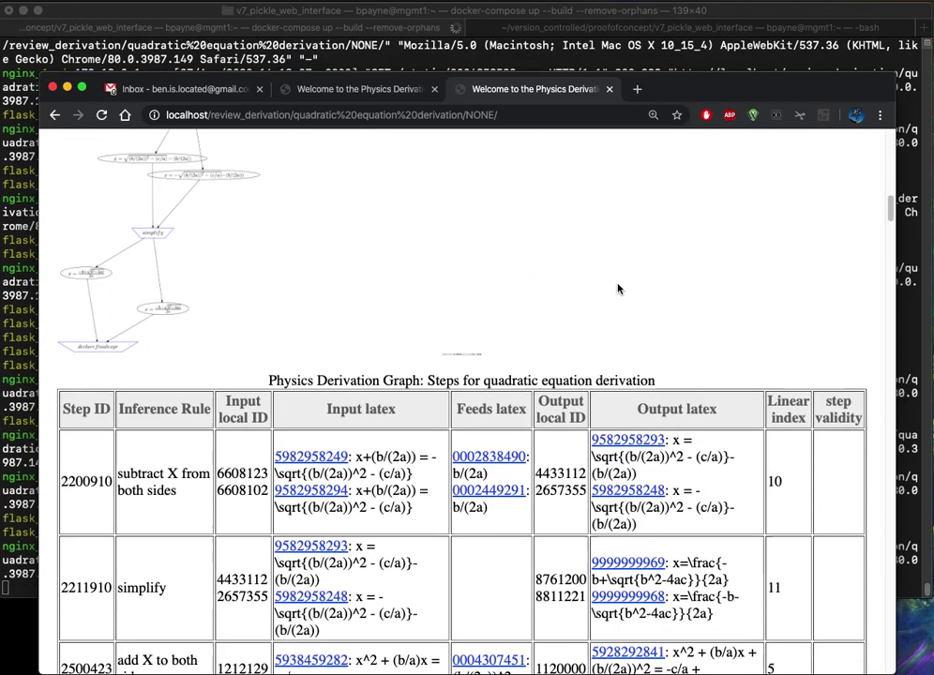
{"action": "scroll", "coordinate": [617, 288], "scroll_direction": "up", "scroll_amount": 15}
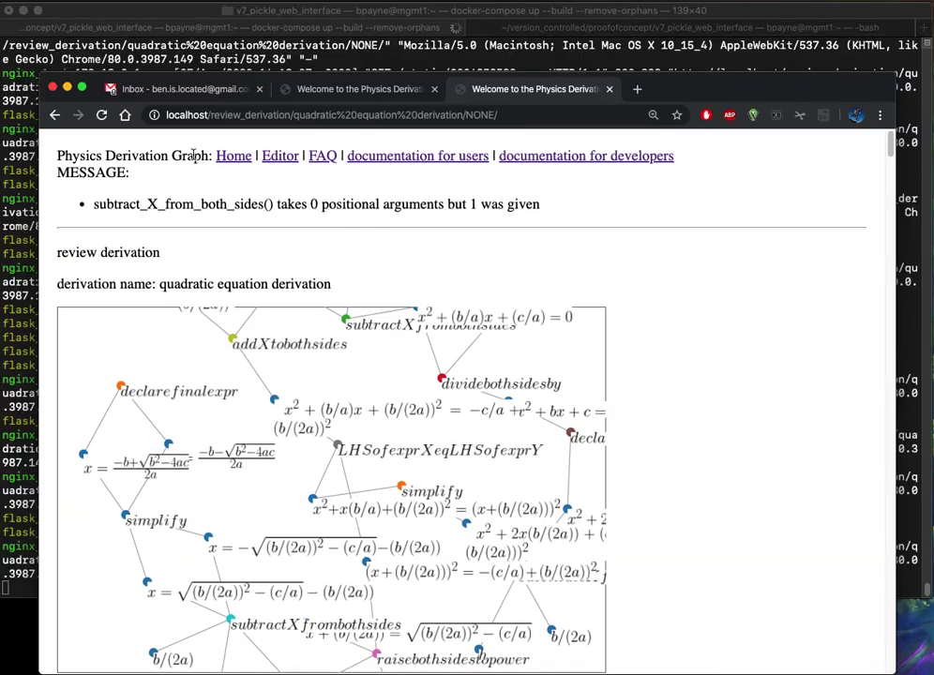
{"action": "left_click", "coordinate": [274, 155]}
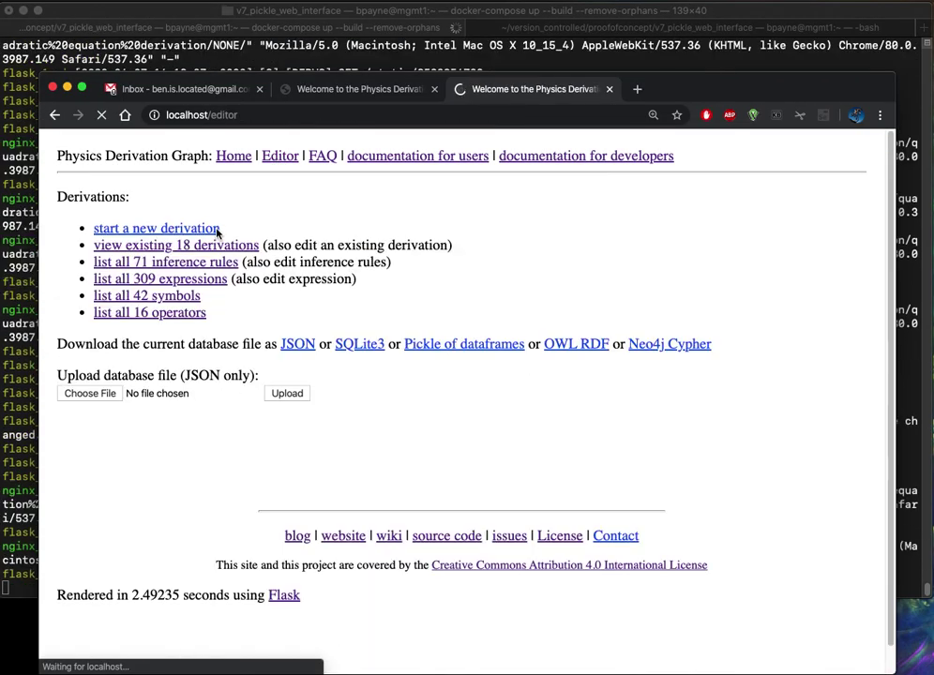
{"action": "left_click", "coordinate": [152, 231]}
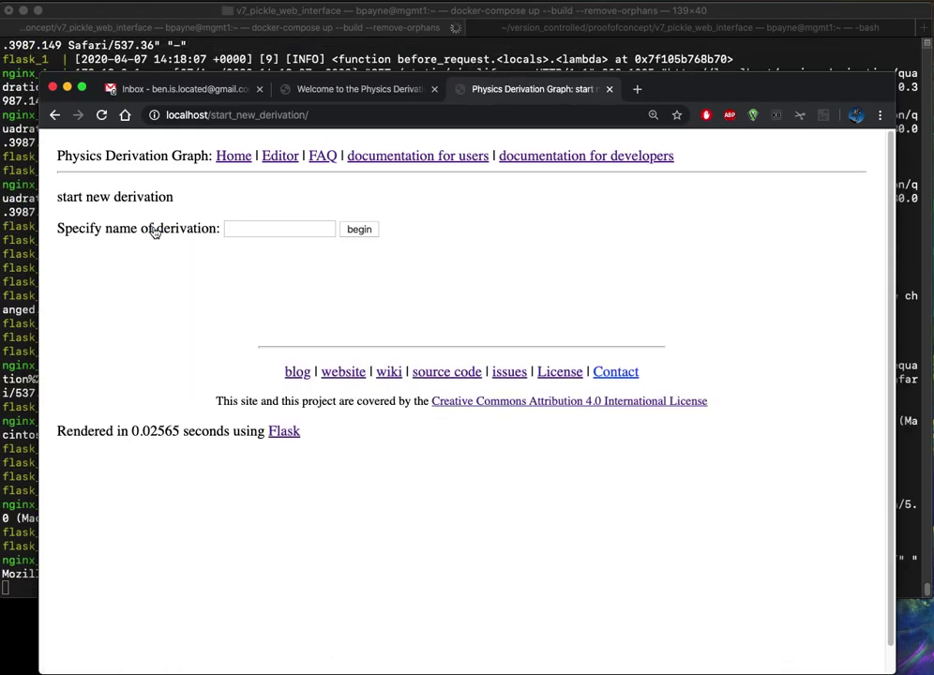
{"action": "left_click", "coordinate": [255, 227]}
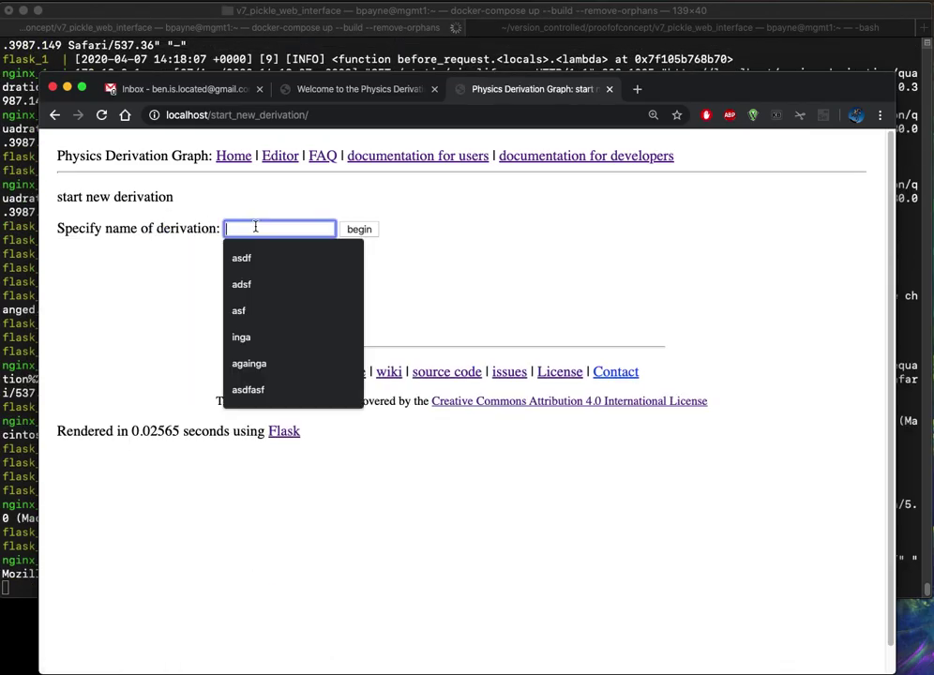
{"action": "type", "text": "my great der"}
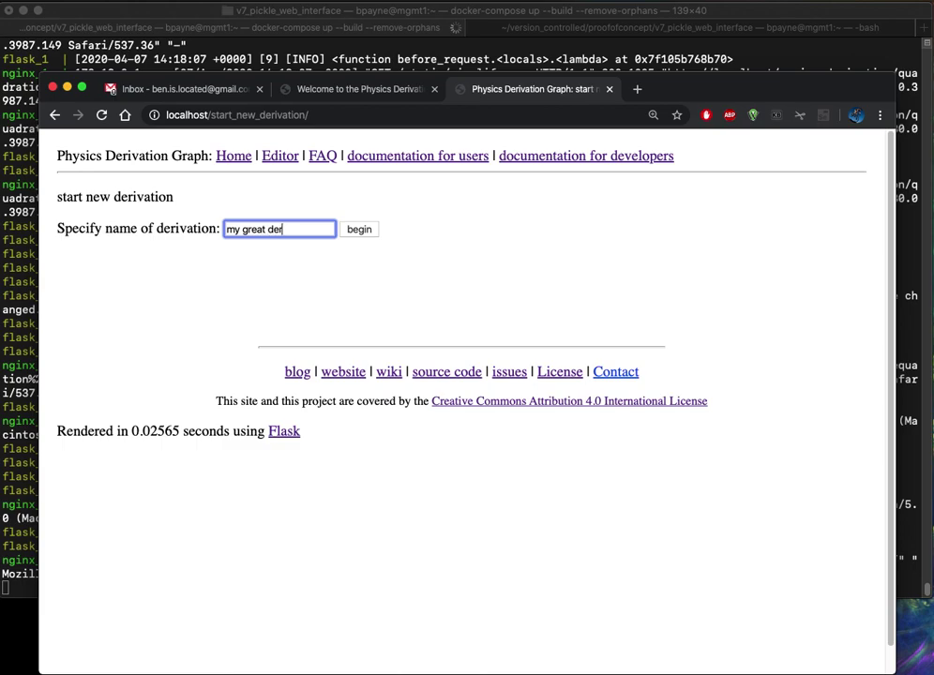
{"action": "type", "text": "ivation"}
{"action": "left_click", "coordinate": [353, 231]}
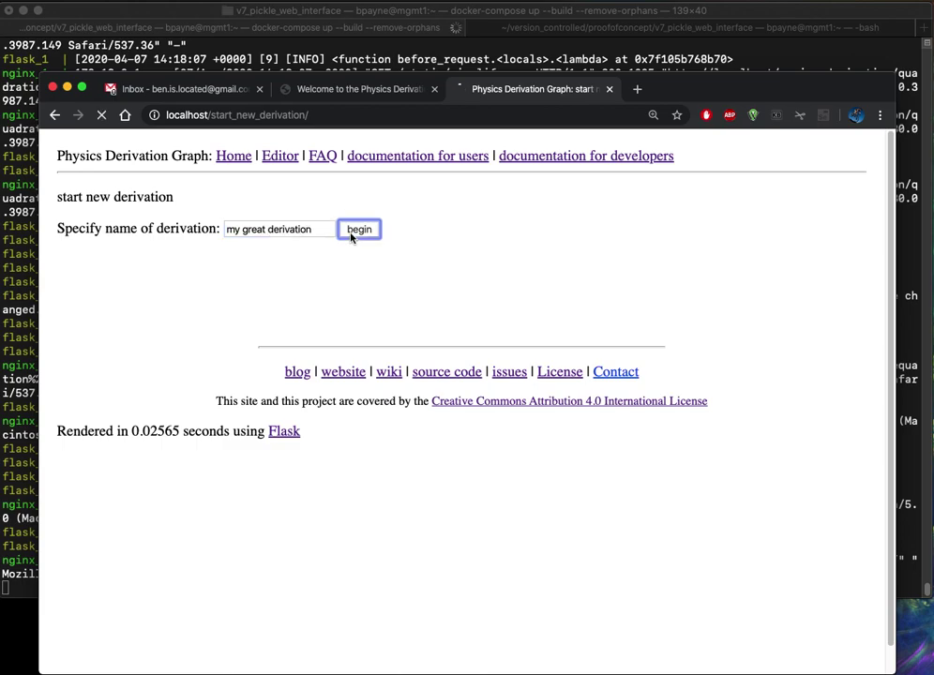
- Choose "declare initial expr" as the inference rule for the new derivation's first step and proceed to its expression form
{"action": "left_click", "coordinate": [267, 239]}
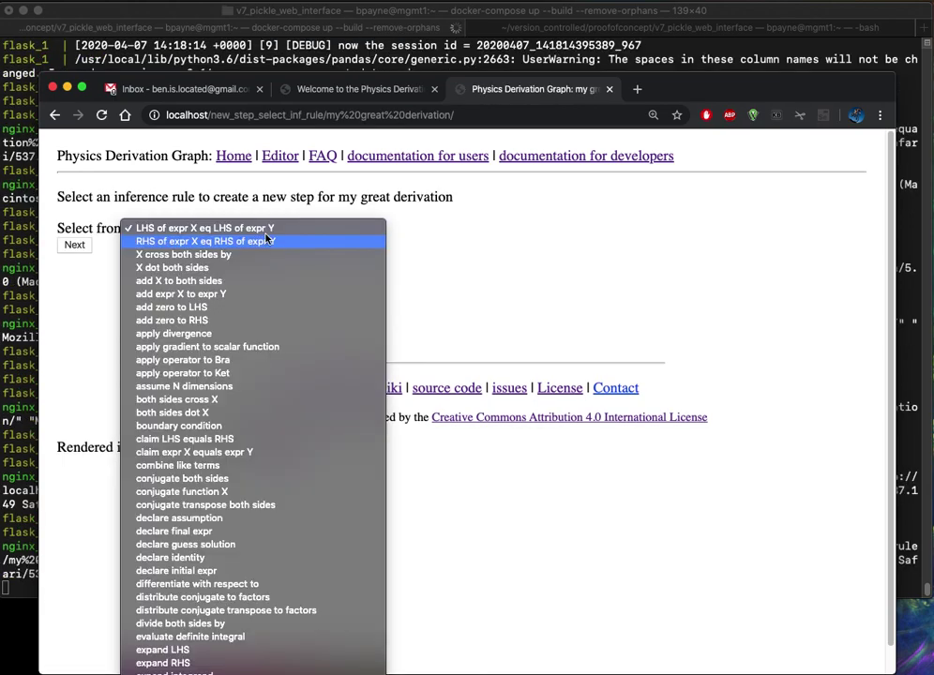
{"action": "key", "text": "d"}
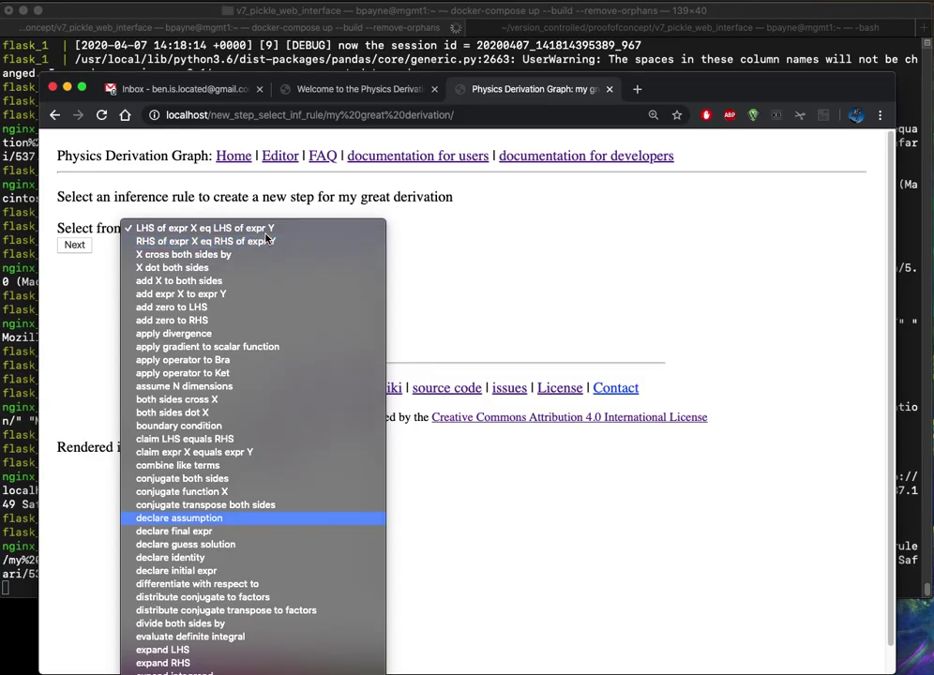
{"action": "key", "text": "Down"}
{"action": "key", "text": "Down"}
{"action": "key", "text": "Down"}
{"action": "key", "text": "Down"}
{"action": "key", "text": "Return"}
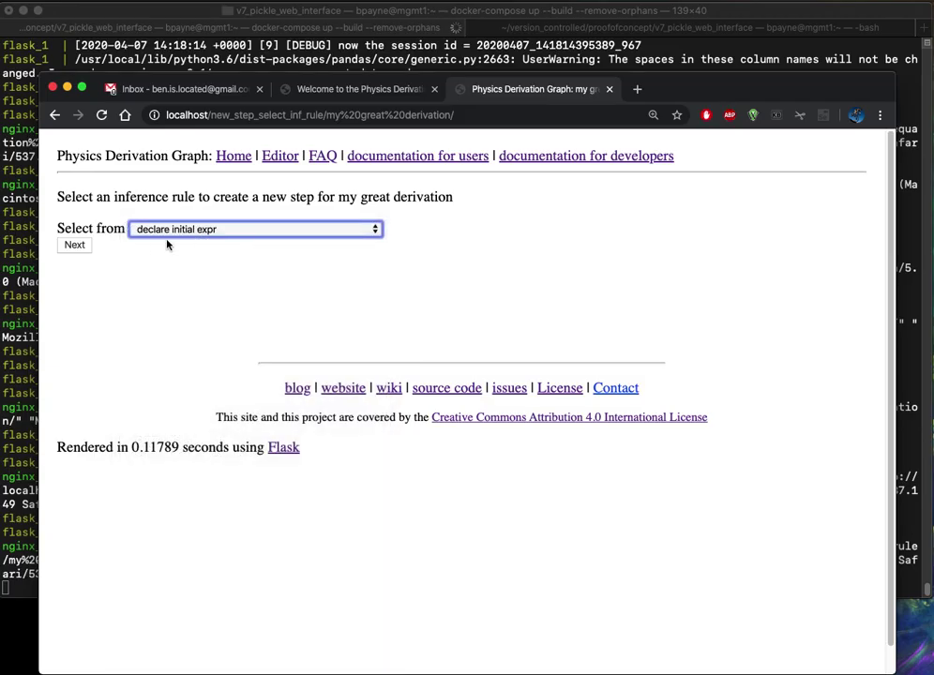
{"action": "left_click", "coordinate": [82, 247]}
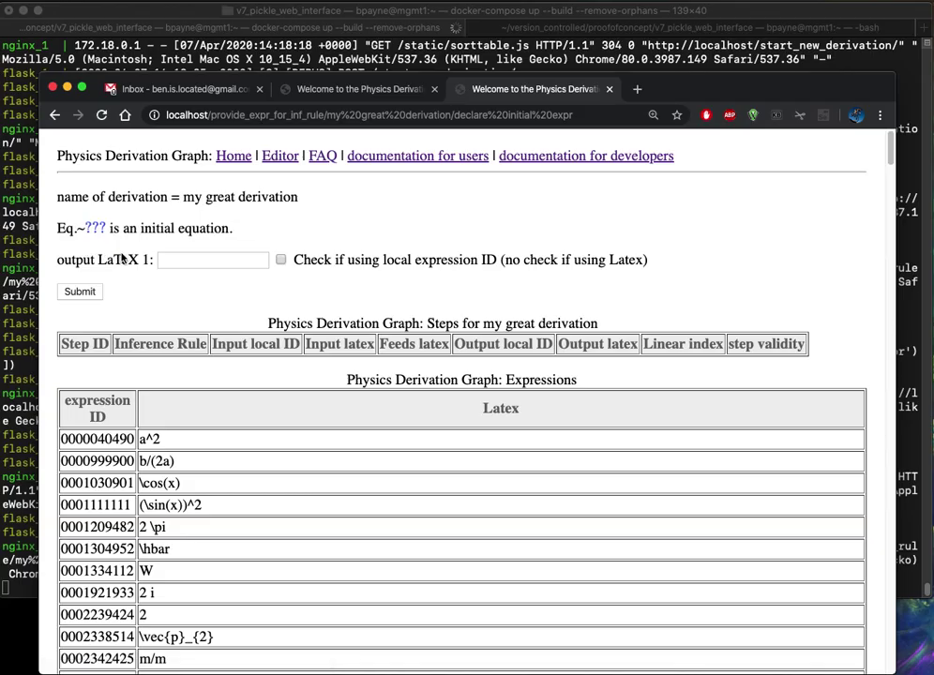
- Enter a = b as the initial equation's output LaTeX and submit the step
{"action": "left_click", "coordinate": [206, 260]}
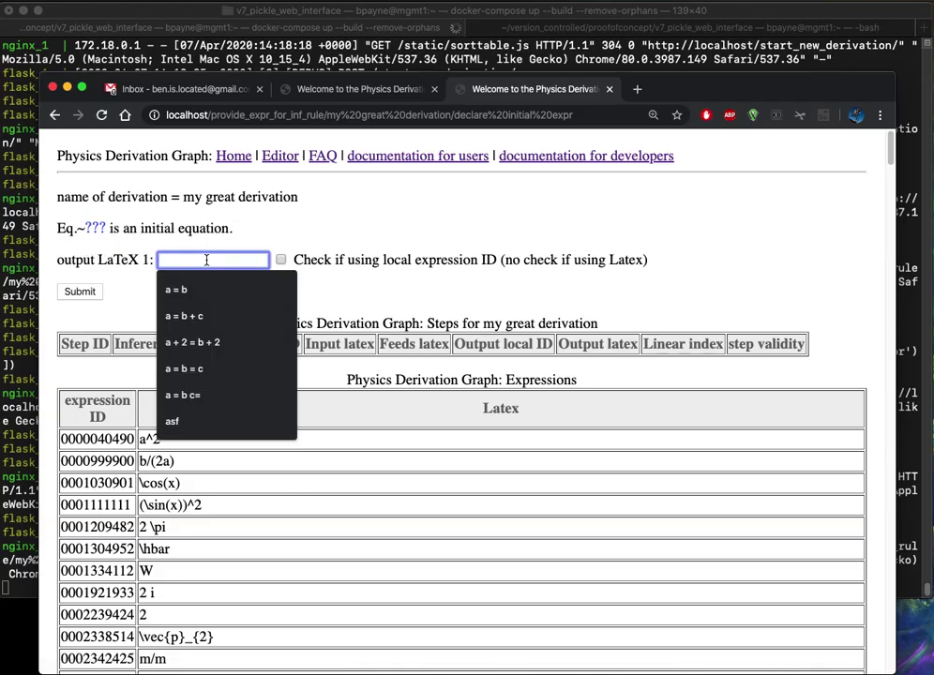
{"action": "type", "text": "a = b"}
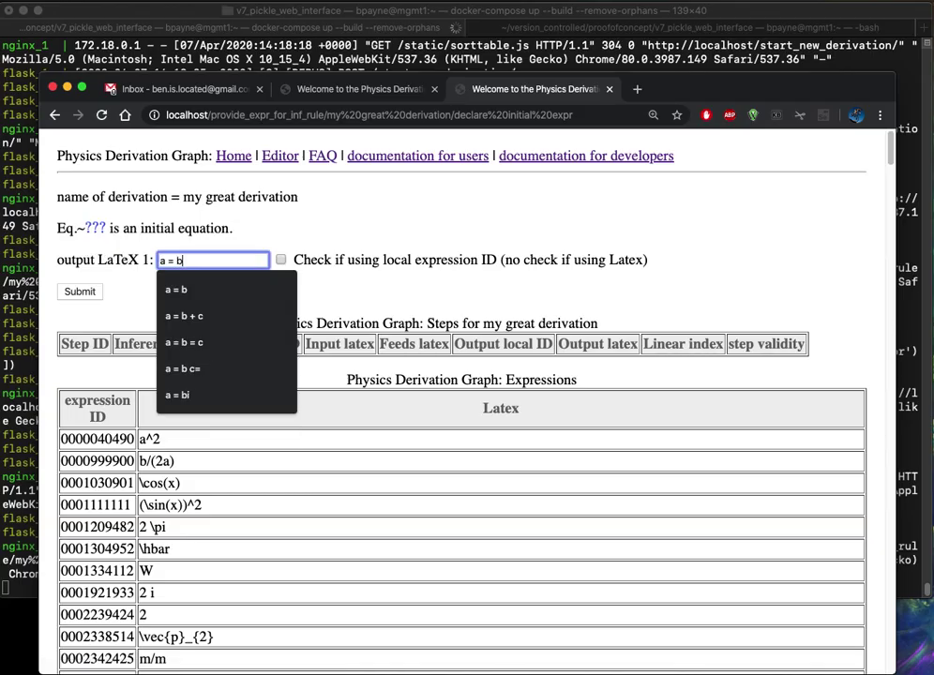
{"action": "left_click", "coordinate": [113, 298]}
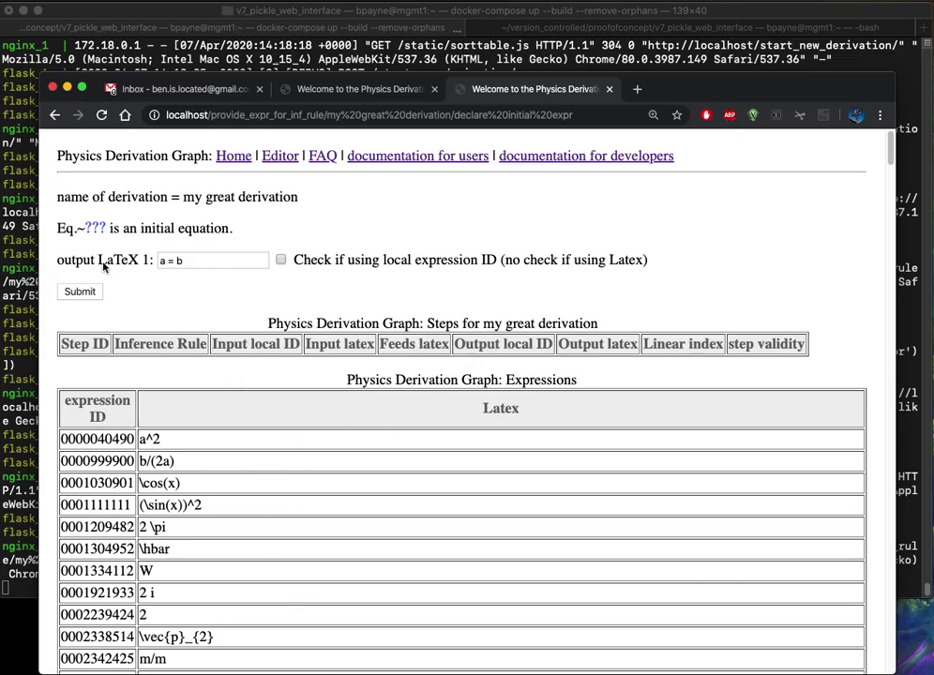
{"action": "left_click", "coordinate": [80, 292]}
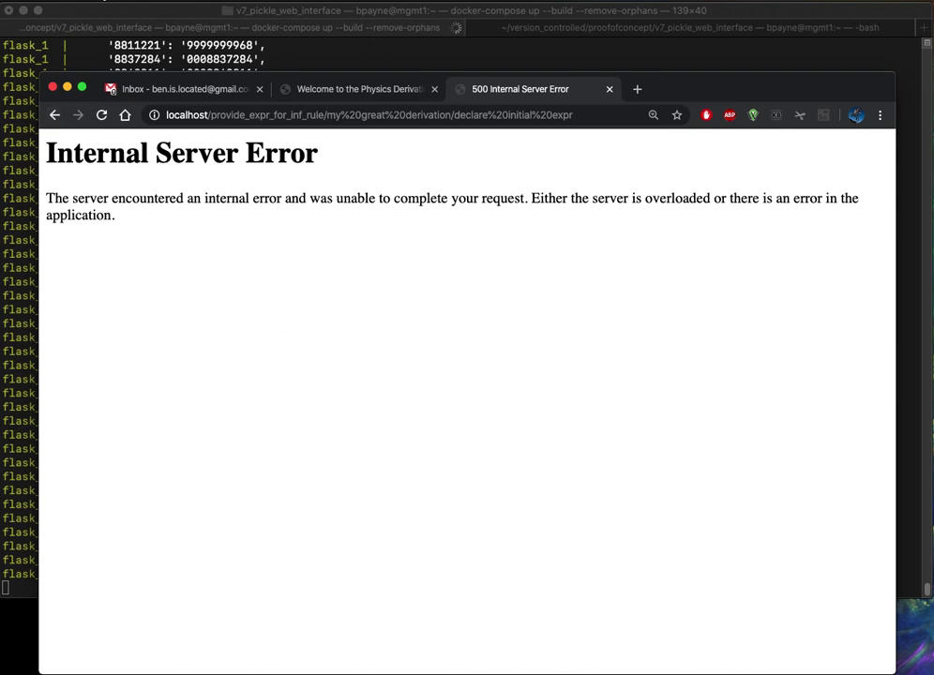
{"action": "left_click", "coordinate": [94, 2]}
{"action": "mouse_move", "coordinate": [161, 2]}
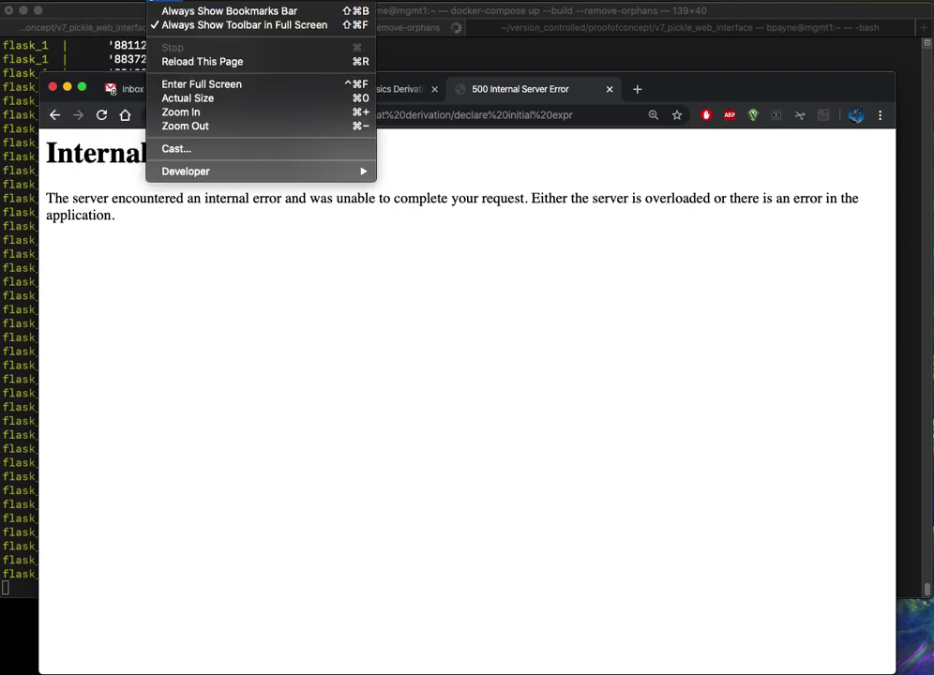
{"action": "left_click", "coordinate": [497, 520]}
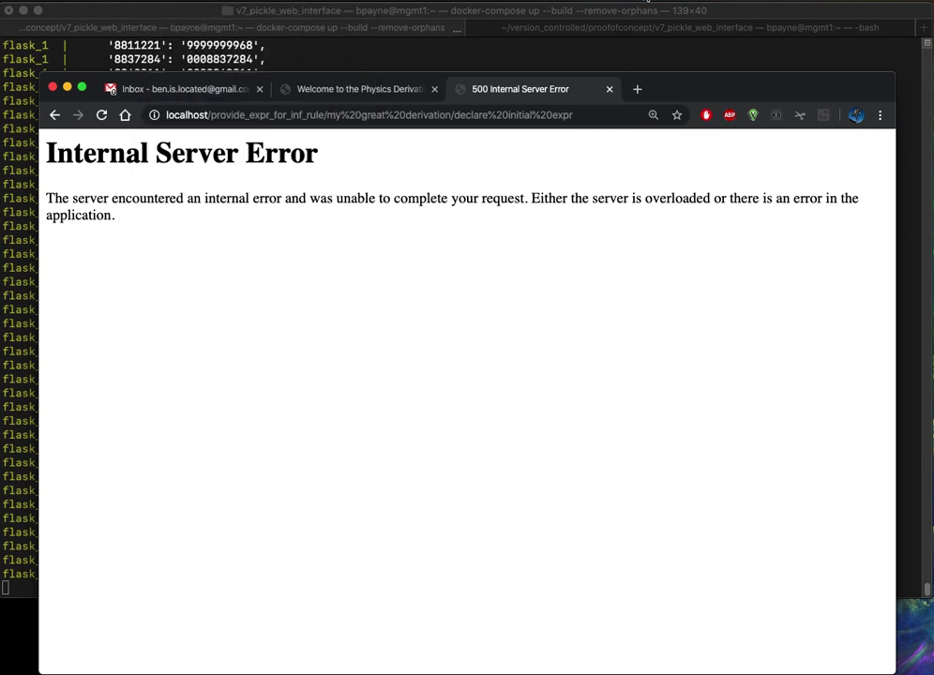